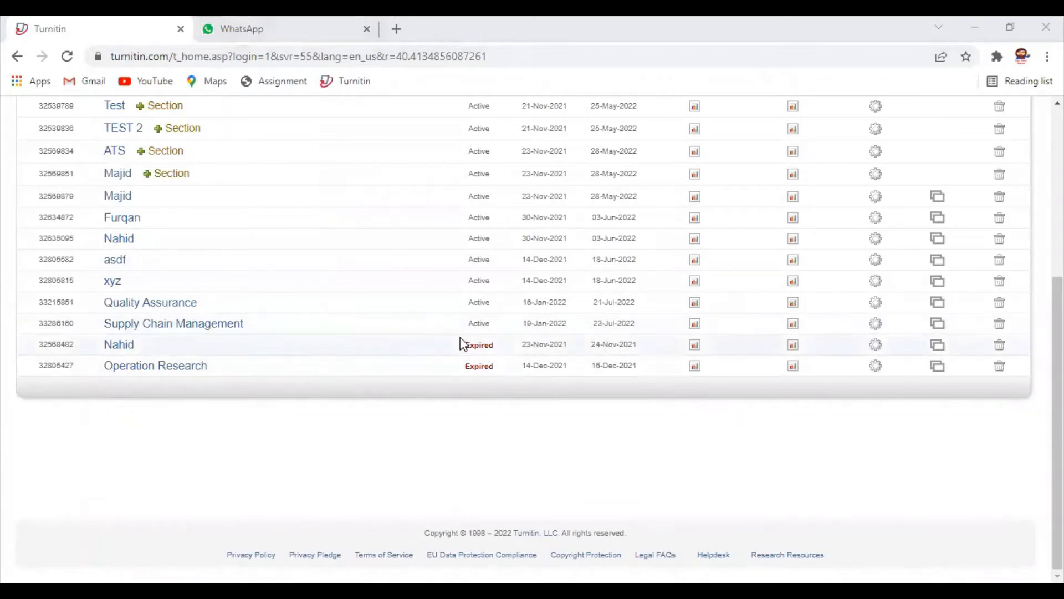
# Scroll the All Classes list on the instructor homepage up to the Add Class button
pyautogui.scroll(5, 458, 344)
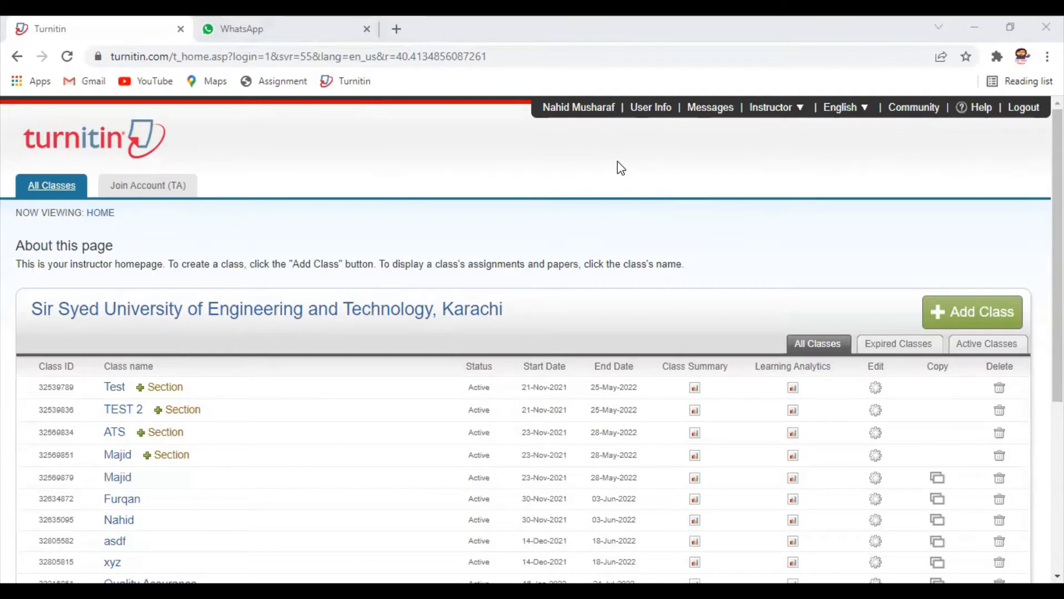
pyautogui.scroll(-3, 622, 177)
pyautogui.scroll(3, 621, 176)
pyautogui.scroll(-1, 460, 184)
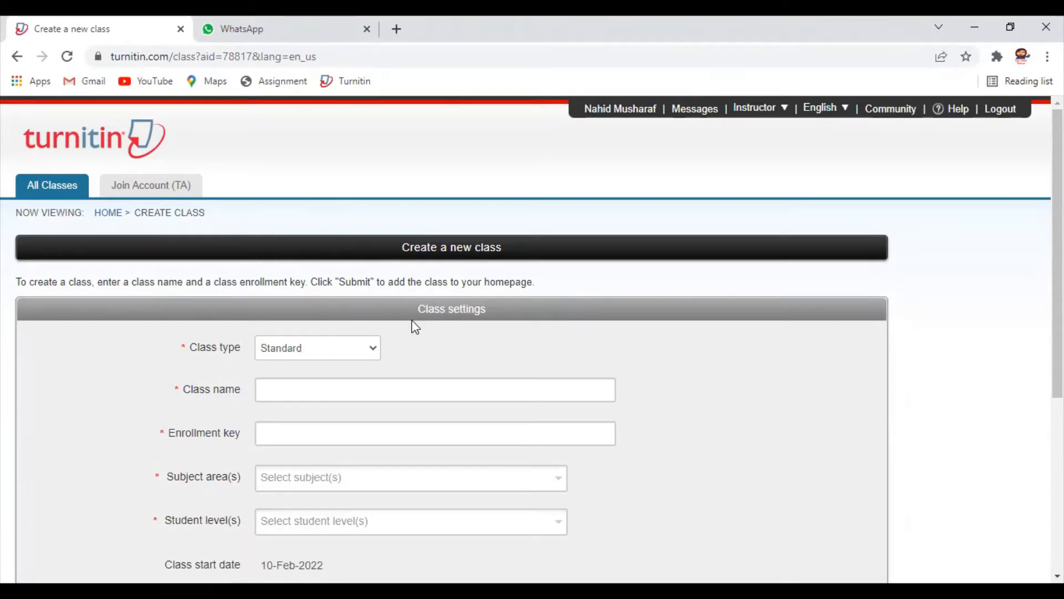
# Keep the class type Standard and name the class 'Mechanics'
pyautogui.scroll(-3, 411, 325)
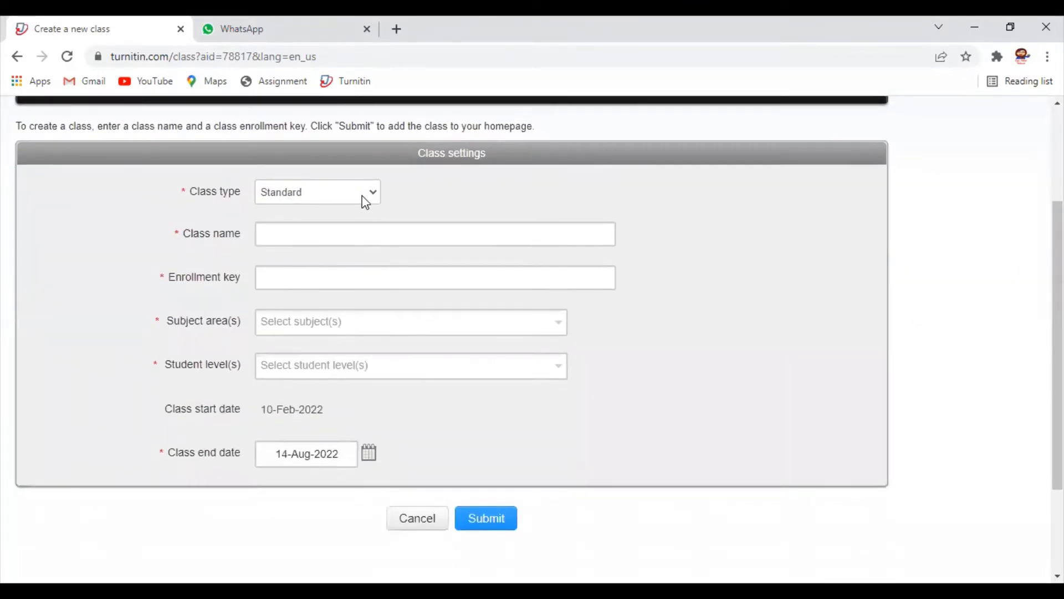
pyautogui.click(370, 201)
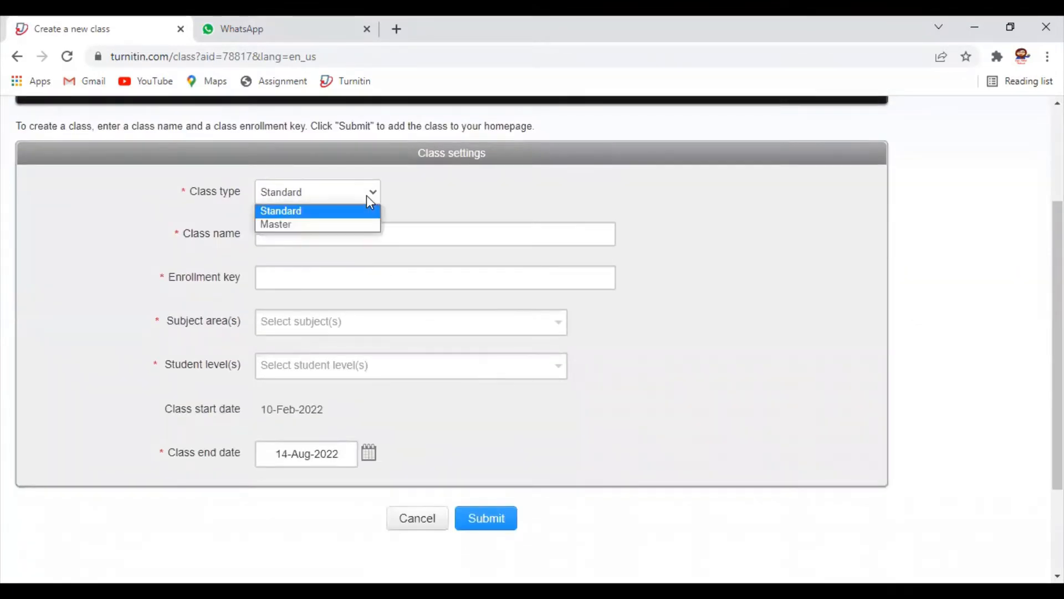
pyautogui.click(344, 227)
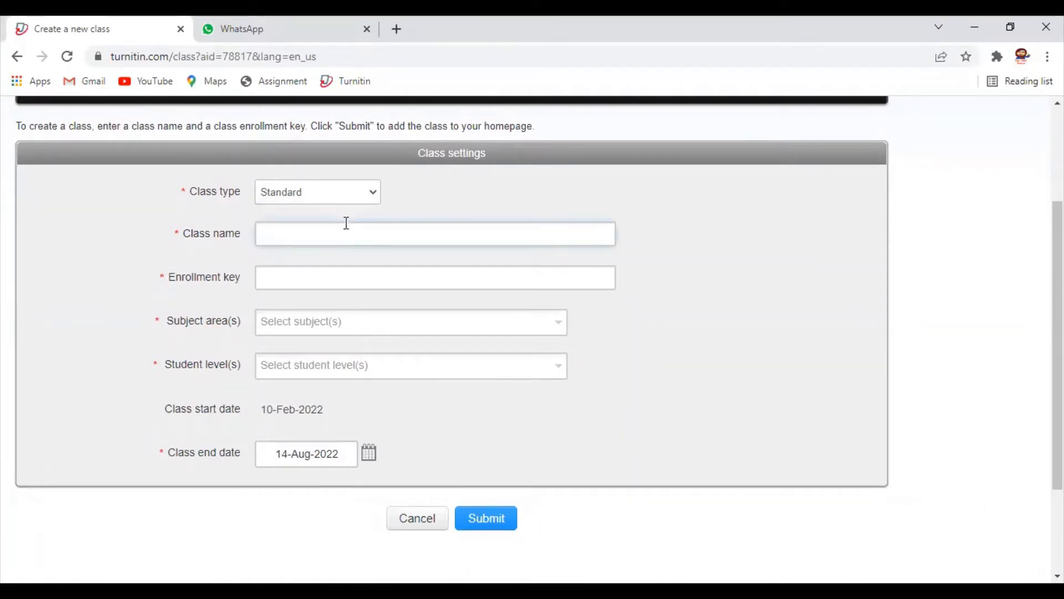
pyautogui.write('Mechanics')
# Enter the class enrollment key in both key fields
pyautogui.click(313, 276)
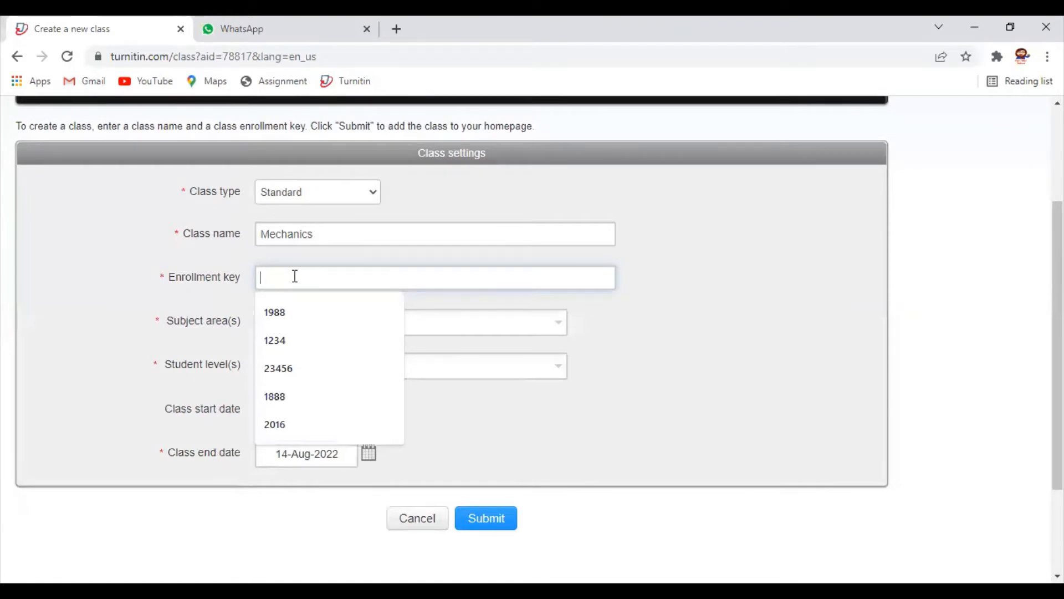
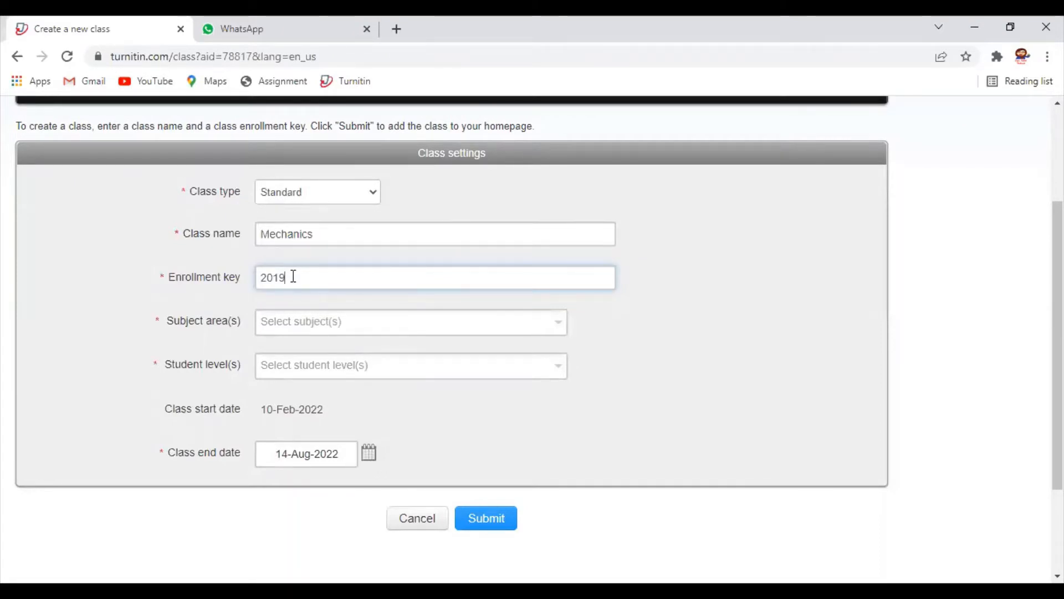
pyautogui.click(345, 310)
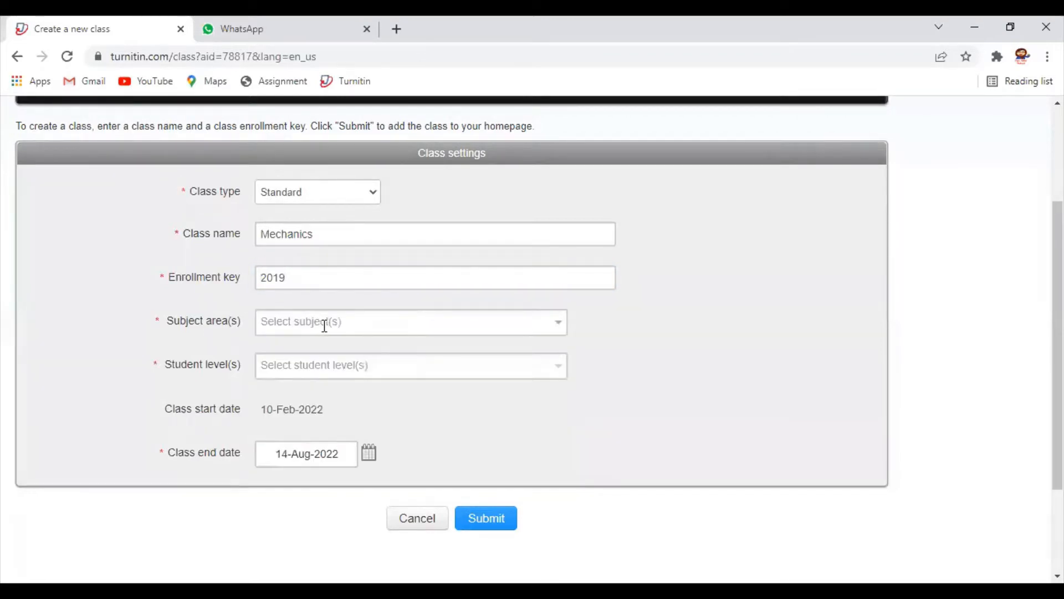
# Set subject area to Engineering and student level to Undergraduate
pyautogui.click(325, 325)
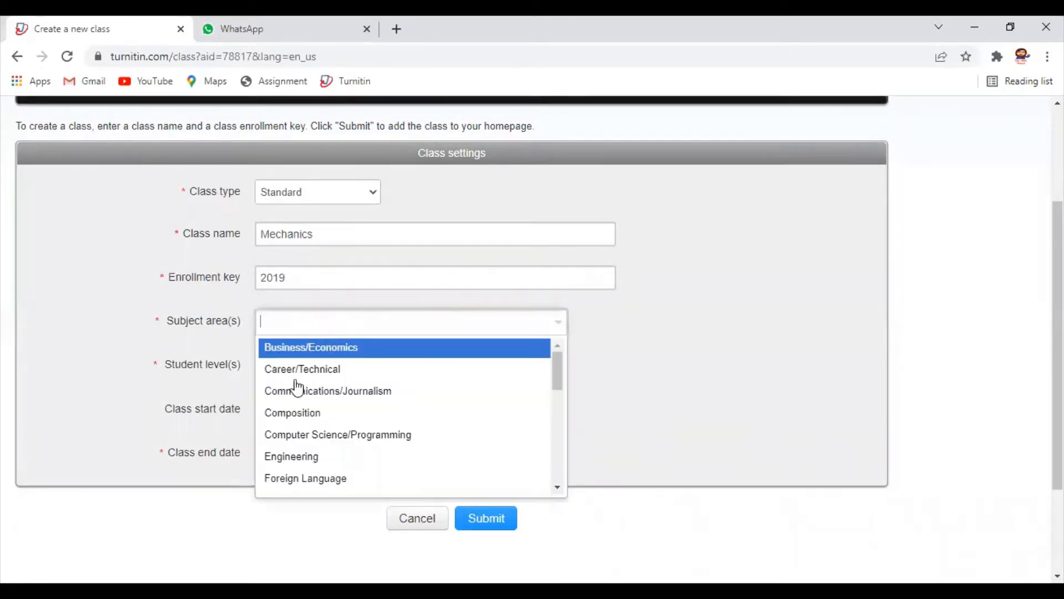
pyautogui.click(417, 470)
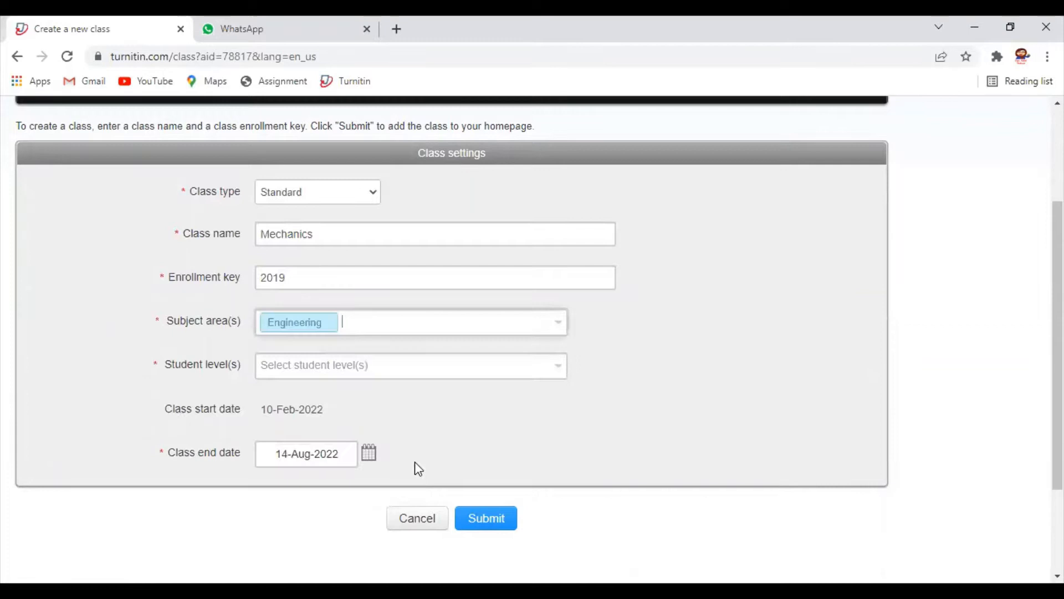
pyautogui.click(340, 366)
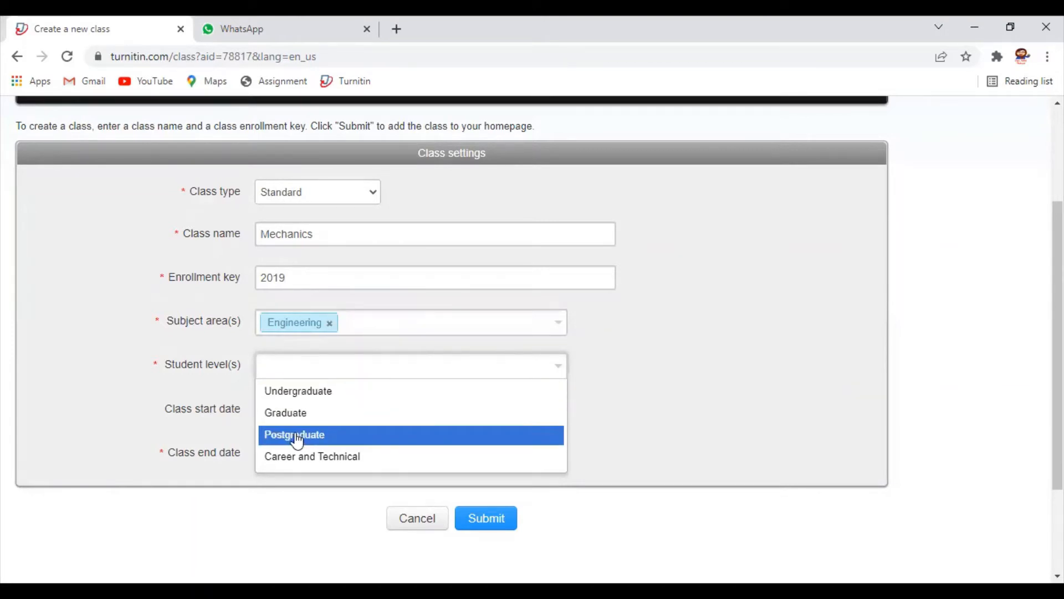
pyautogui.click(328, 398)
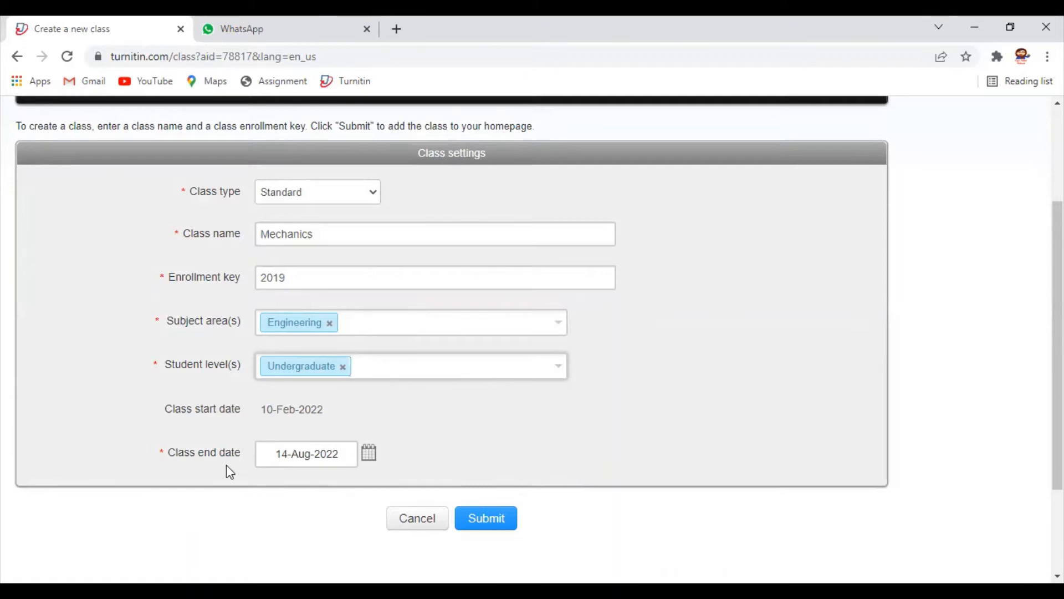
# Set the class end date to 03-May-2022 and submit the Mechanics class
pyautogui.click(376, 463)
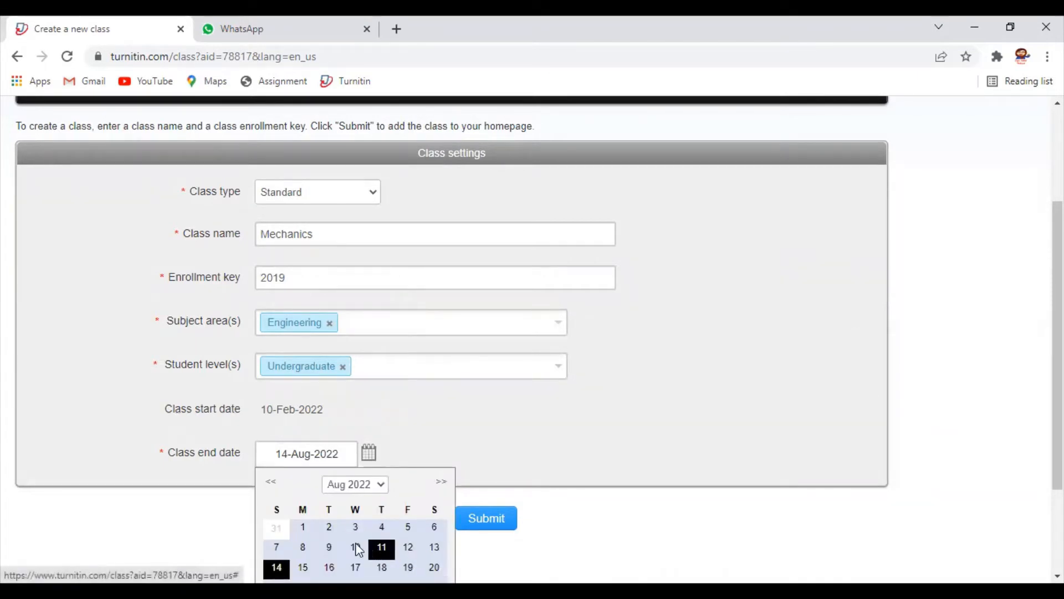
pyautogui.scroll(-2, 333, 549)
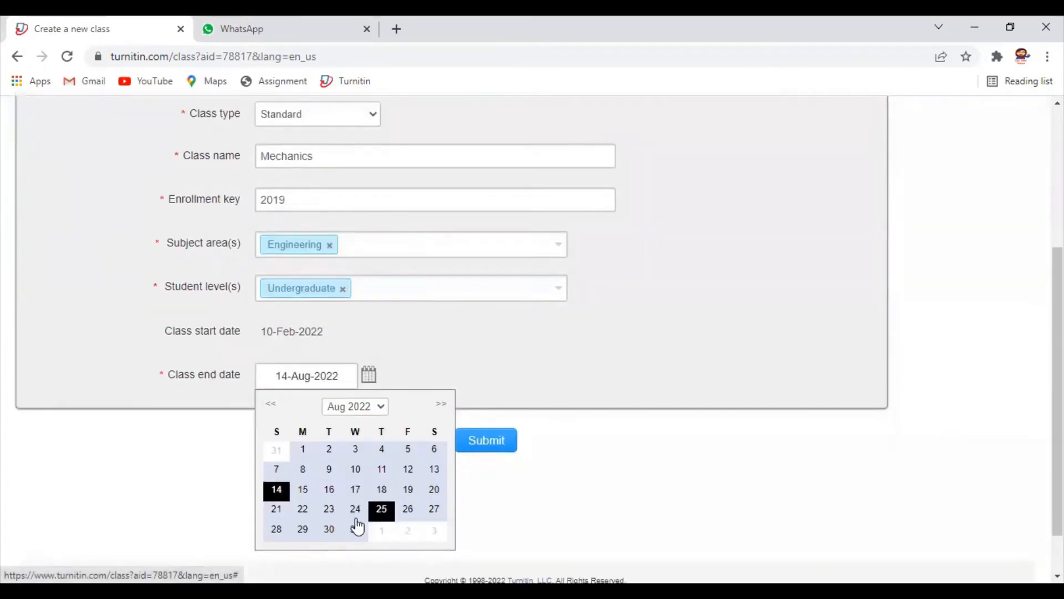
pyautogui.click(382, 409)
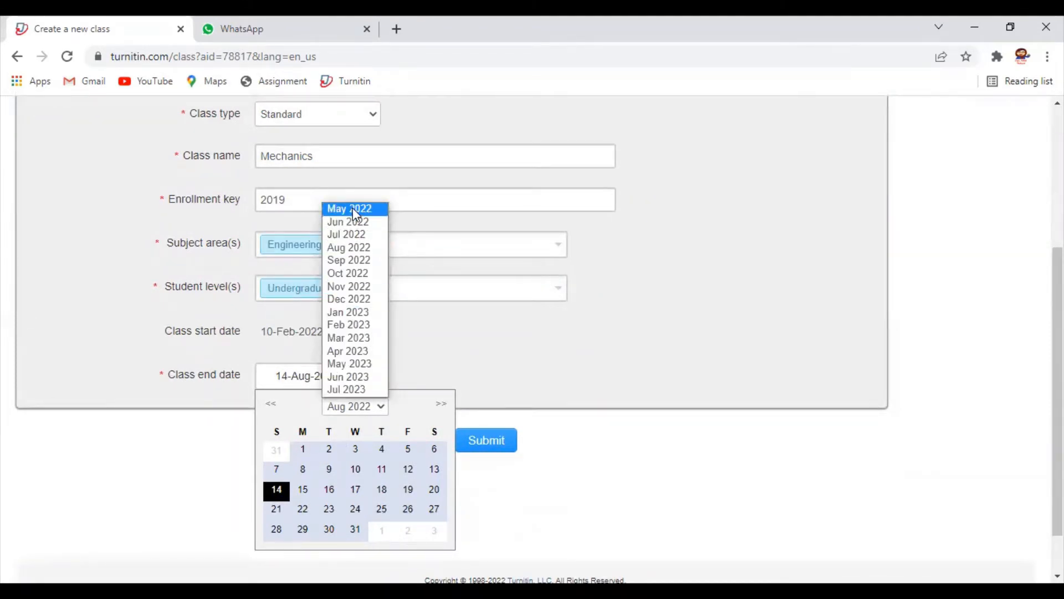
pyautogui.click(352, 208)
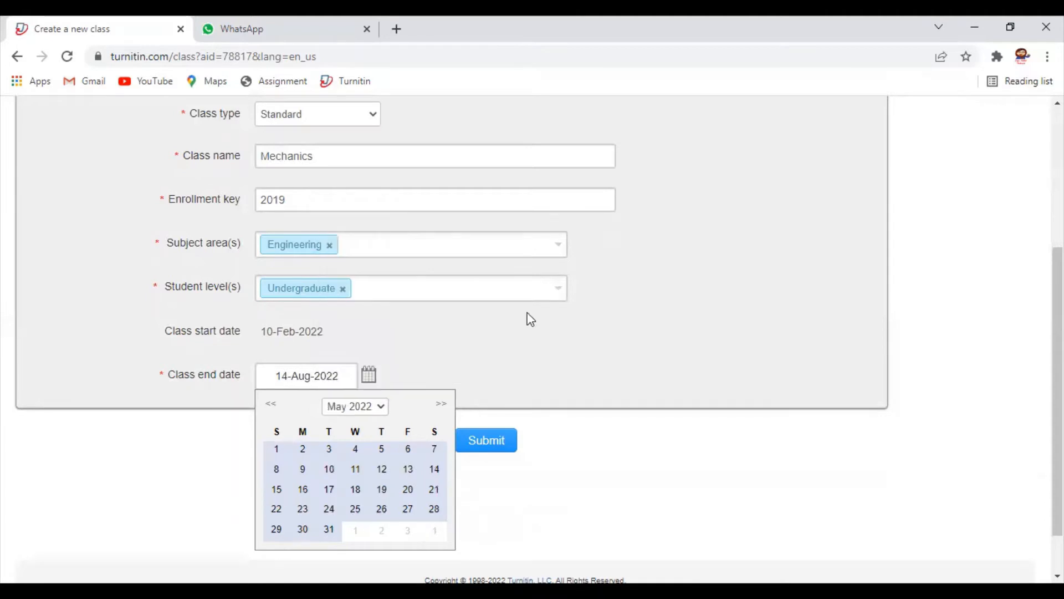
pyautogui.click(329, 448)
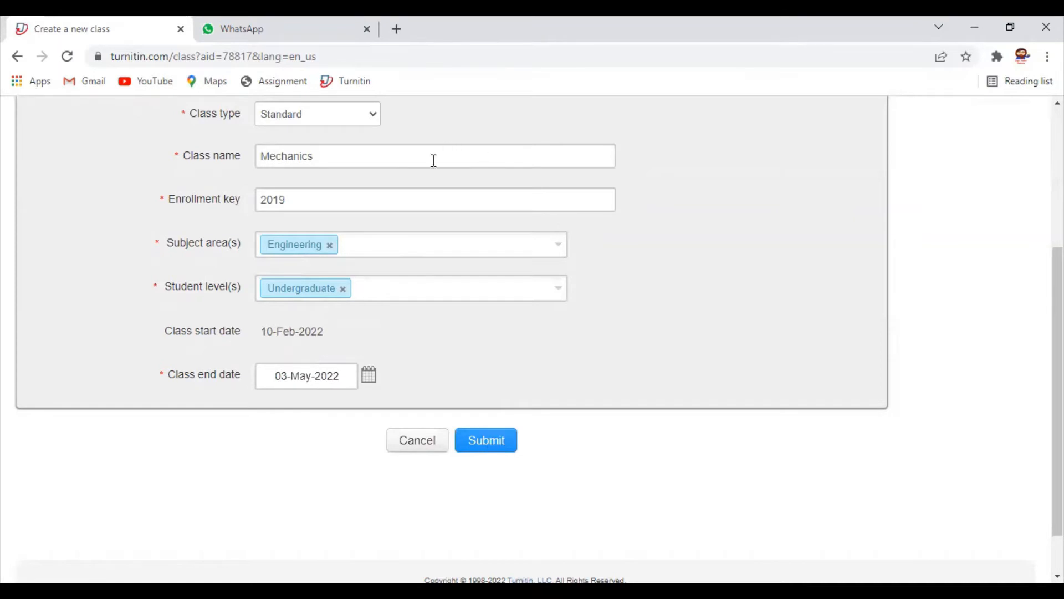
pyautogui.click(487, 448)
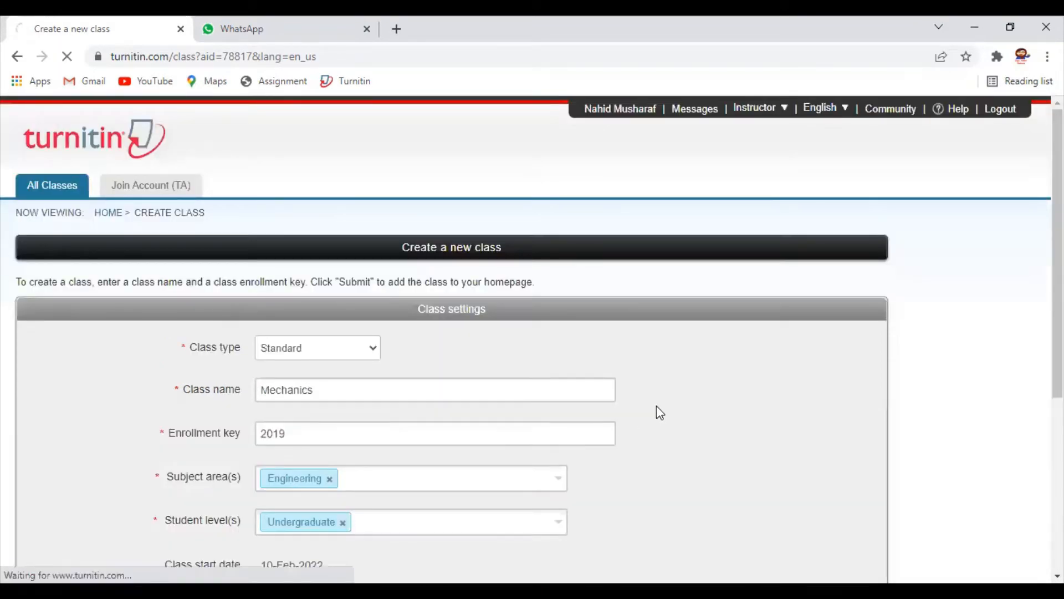
# Select the new Class ID and enrollment key in the confirmation, then continue to the class list
pyautogui.scroll(-3, 686, 409)
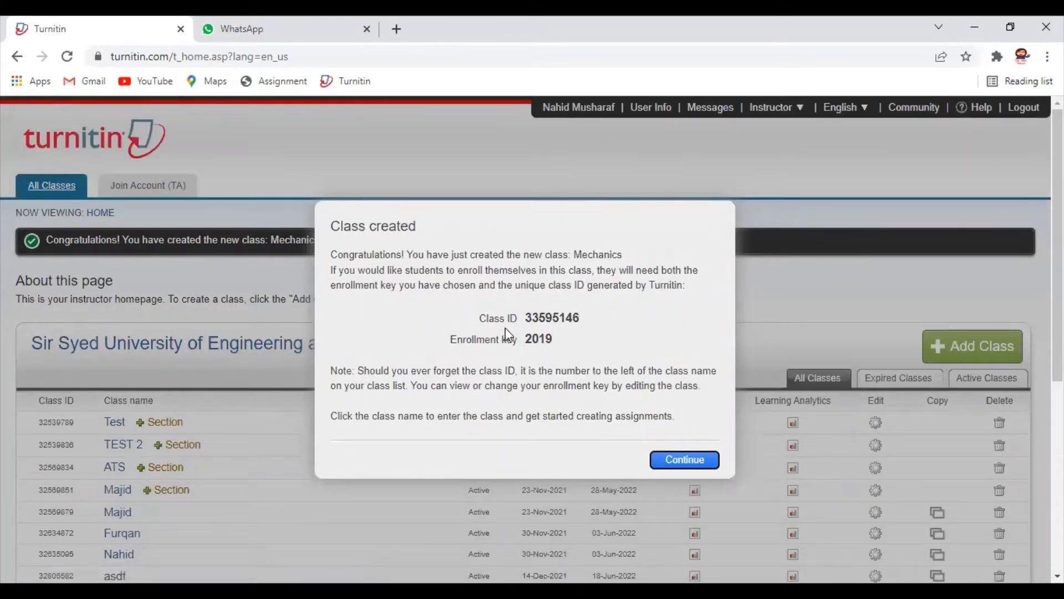
pyautogui.moveTo(481, 317); pyautogui.dragTo(533, 324)
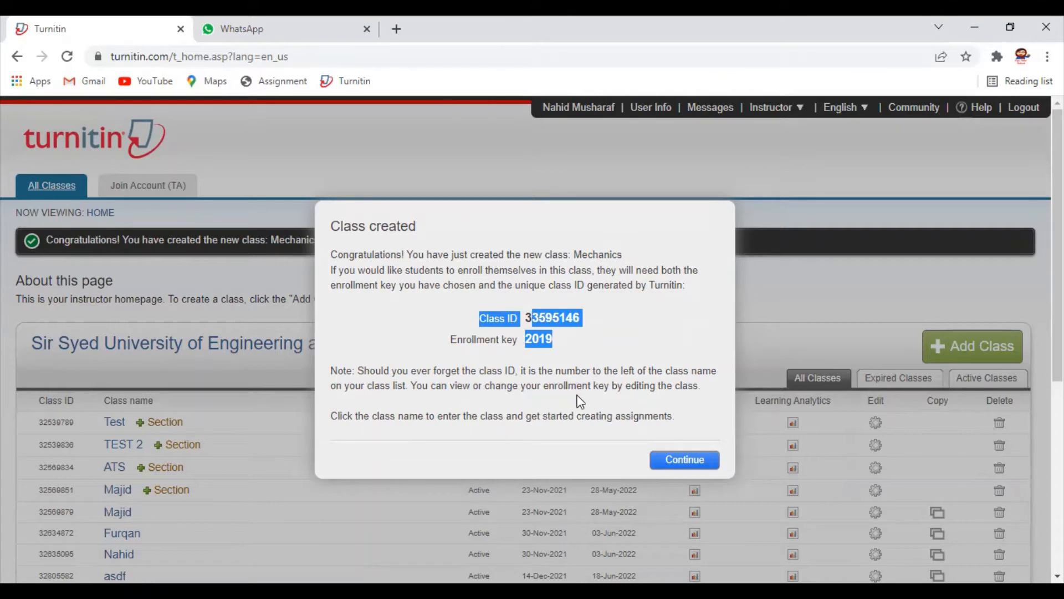
pyautogui.click(667, 460)
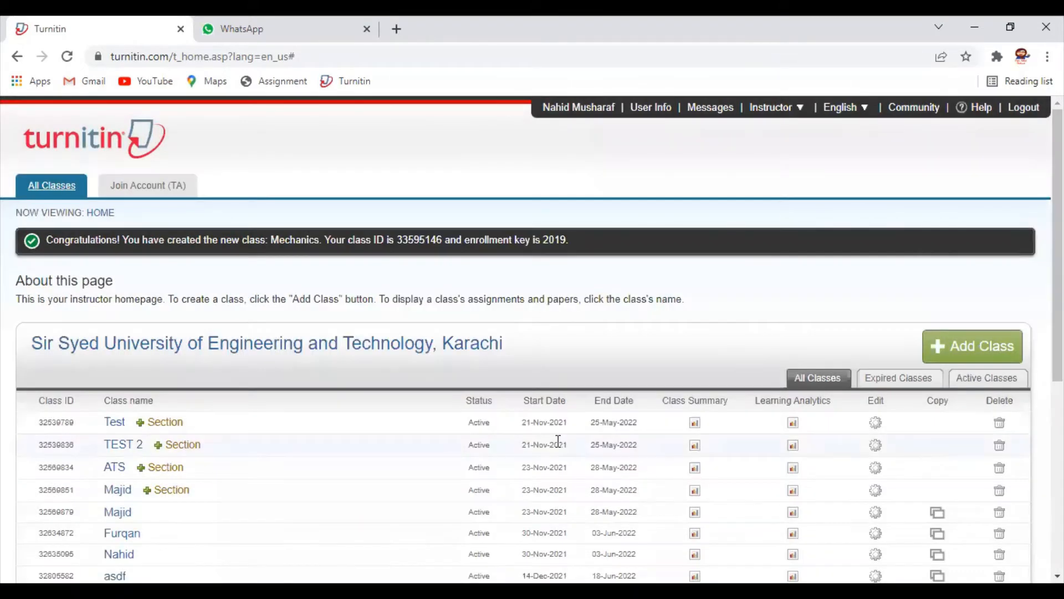
pyautogui.scroll(-6, 560, 441)
pyautogui.scroll(3, 560, 440)
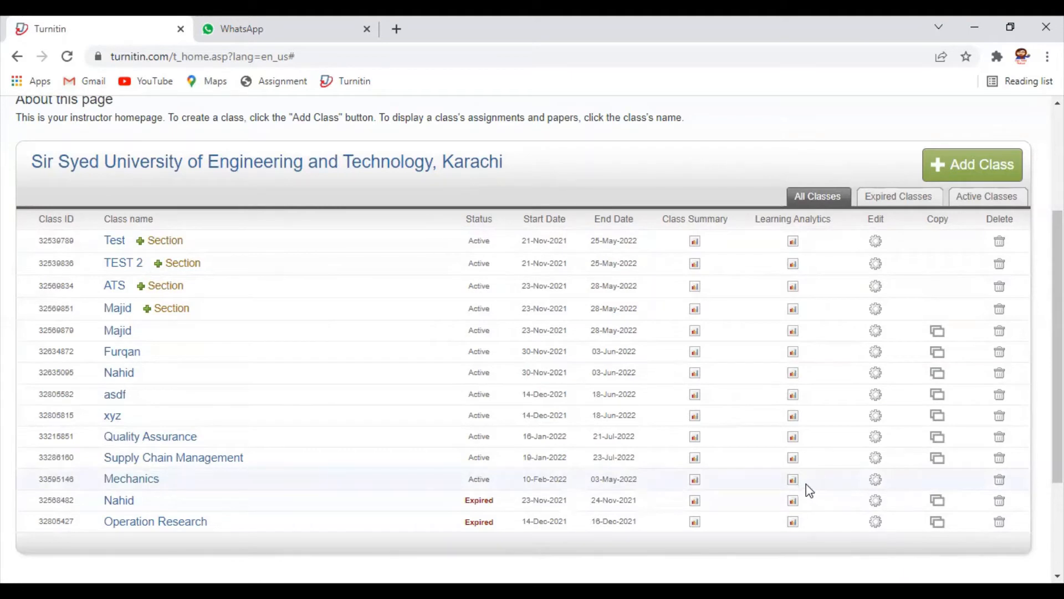
# Open the Mechanics class homepage and start a new assignment with Add Assignment
pyautogui.click(155, 486)
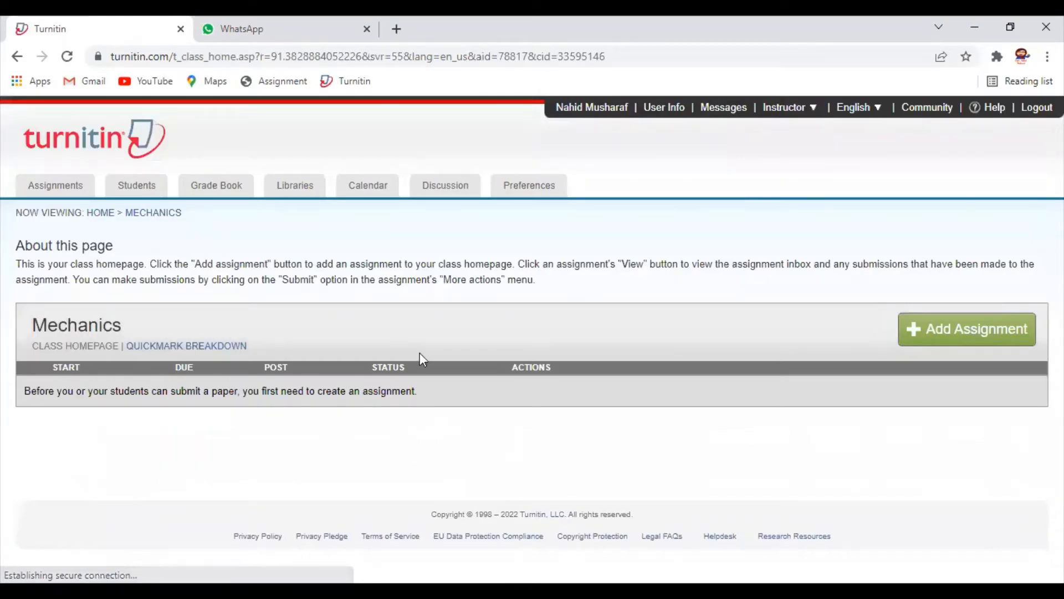
pyautogui.click(926, 317)
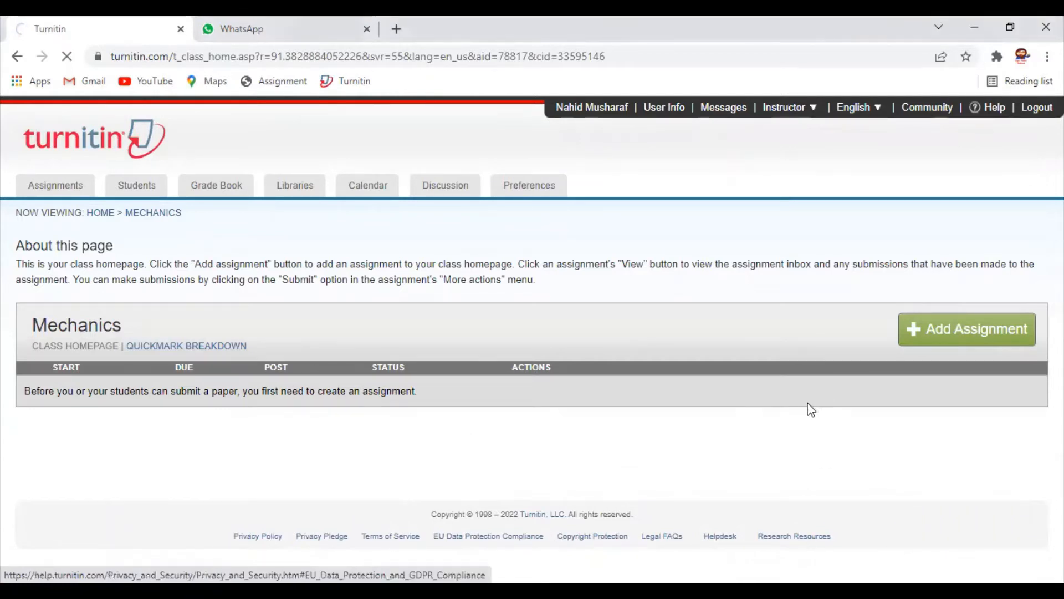
pyautogui.click(951, 334)
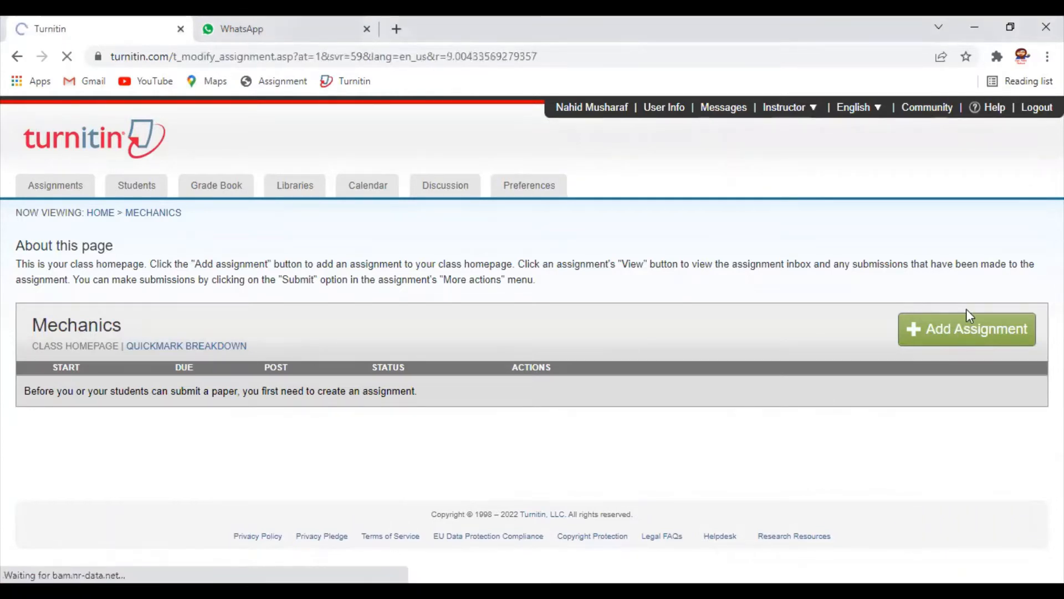
# Title the assignment 'Mechanics Paper' and give it a point value of 20
pyautogui.scroll(-3, 530, 430)
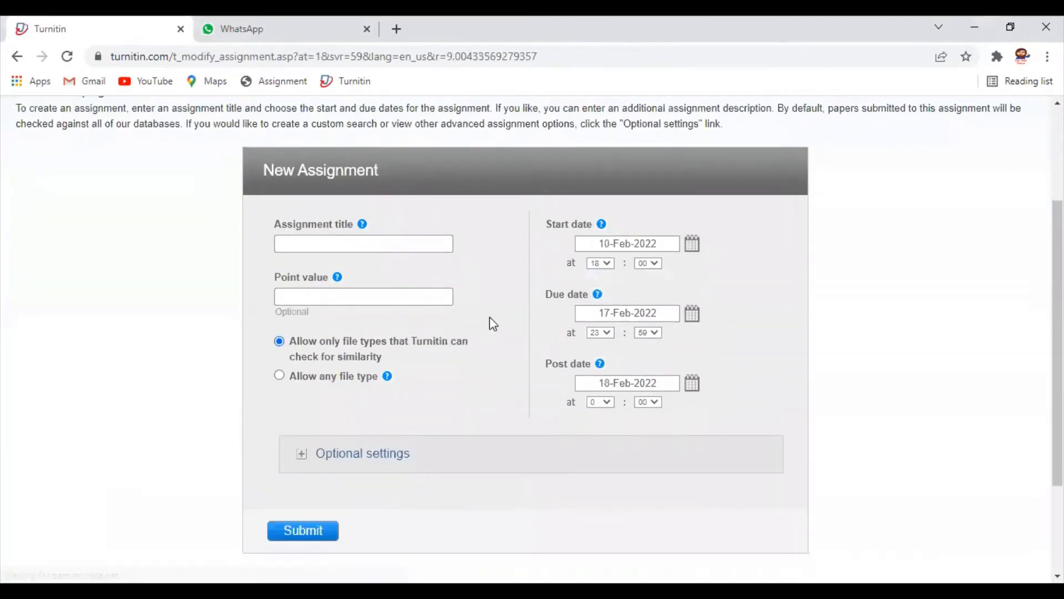
pyautogui.click(355, 244)
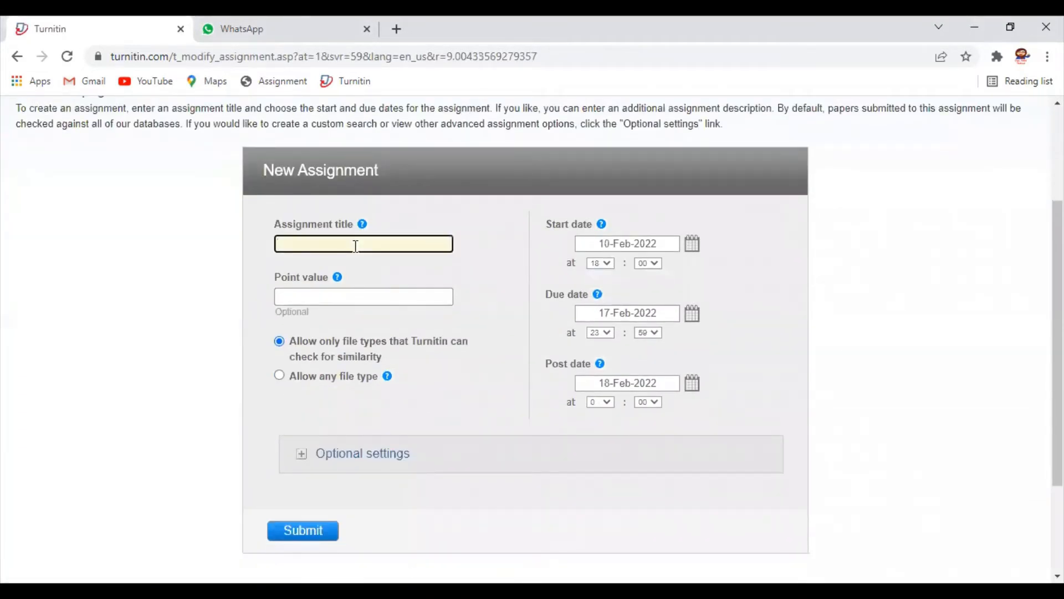
pyautogui.write('Mechanics Pape')
pyautogui.click(361, 297)
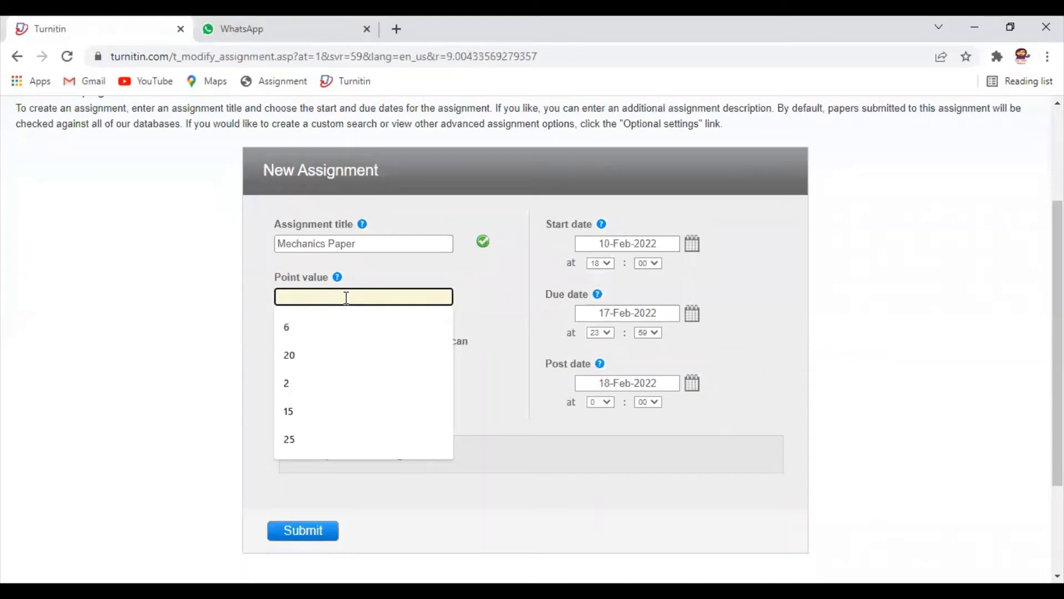
pyautogui.write('20')
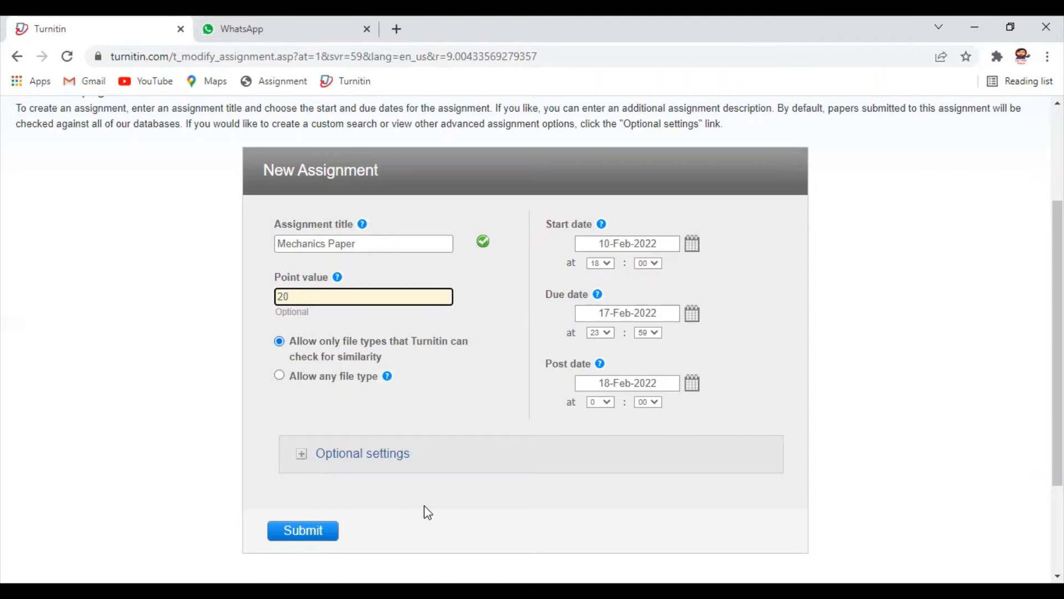
# Expand the optional settings and check when similarity reports are generated, keeping all defaults
pyautogui.click(308, 460)
pyautogui.scroll(-4, 696, 473)
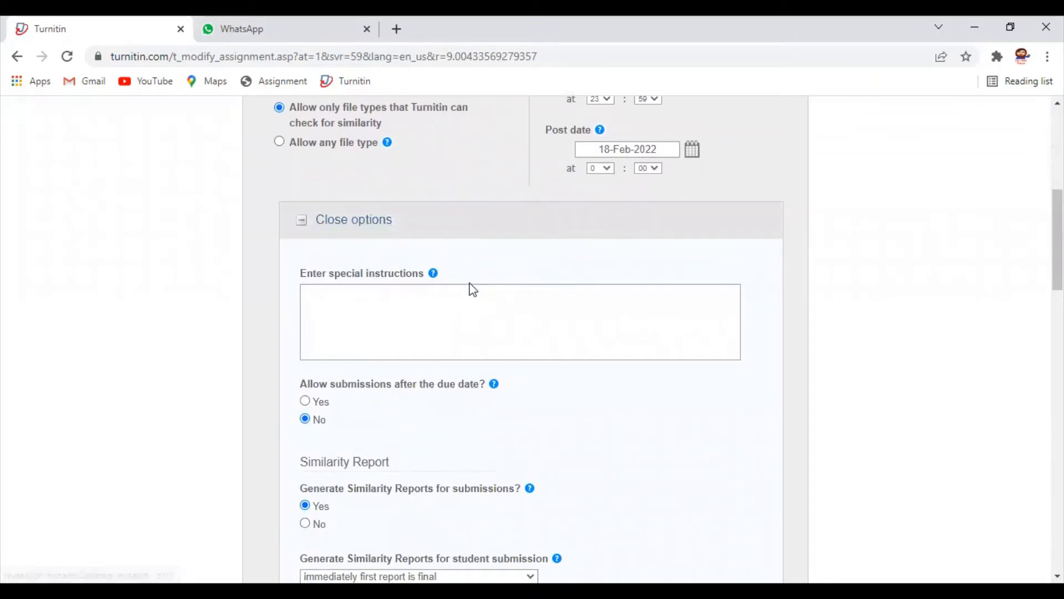
pyautogui.scroll(-1, 438, 413)
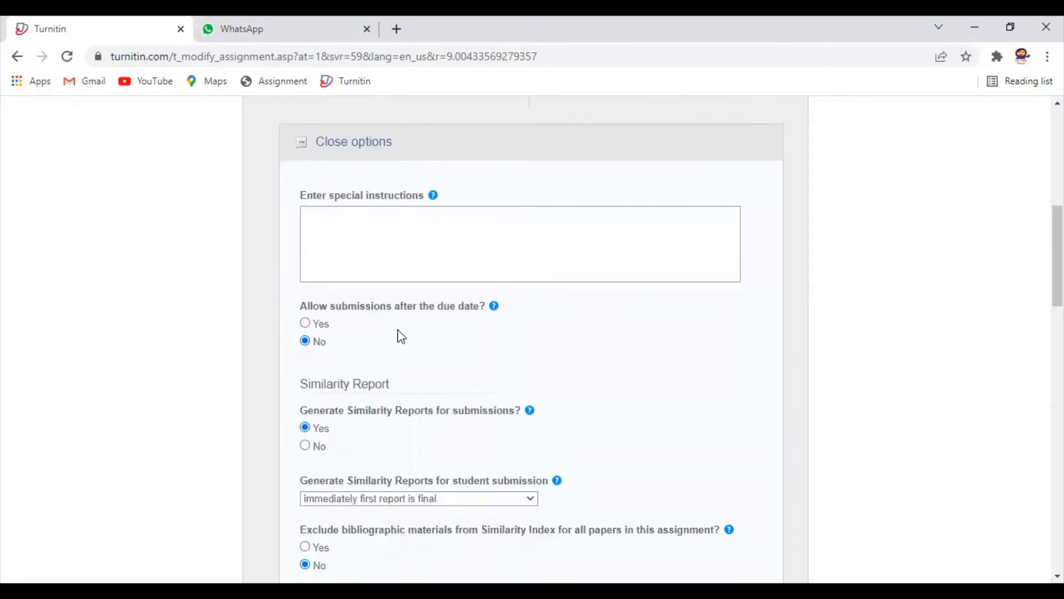
pyautogui.scroll(-2, 557, 383)
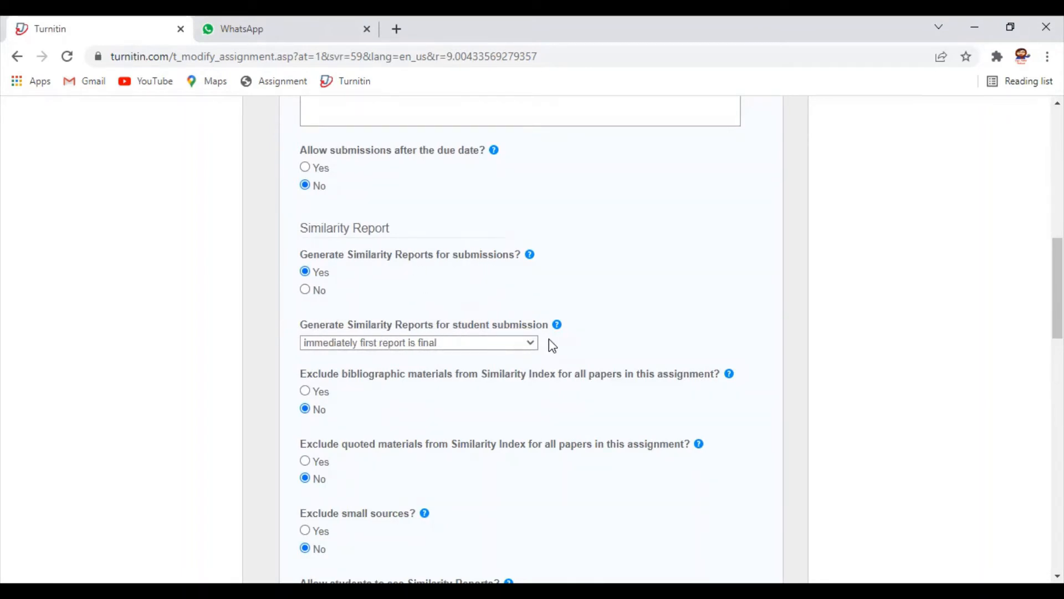
pyautogui.click(531, 347)
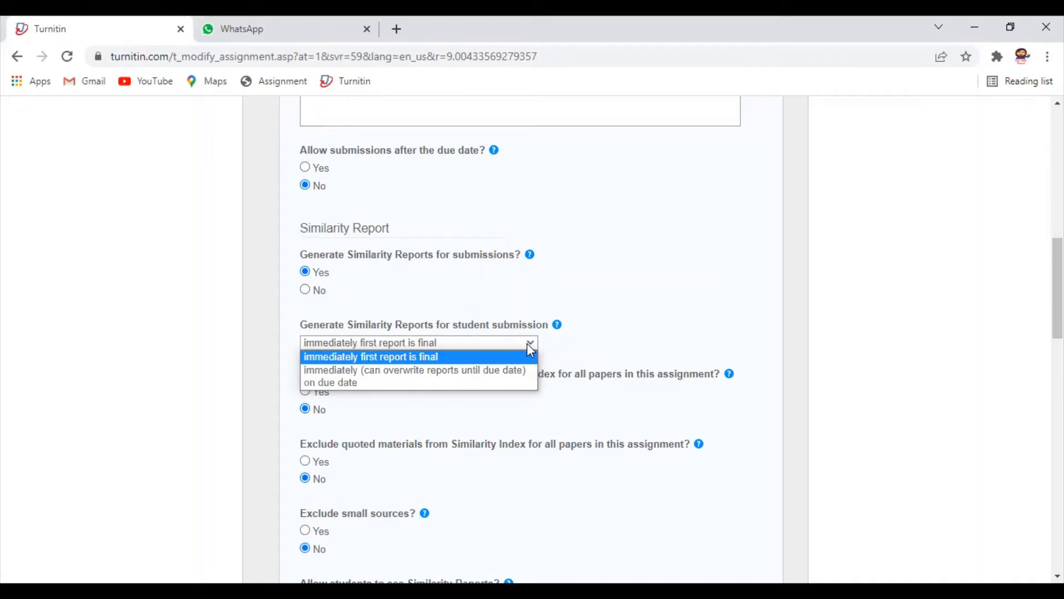
pyautogui.scroll(-2, 501, 382)
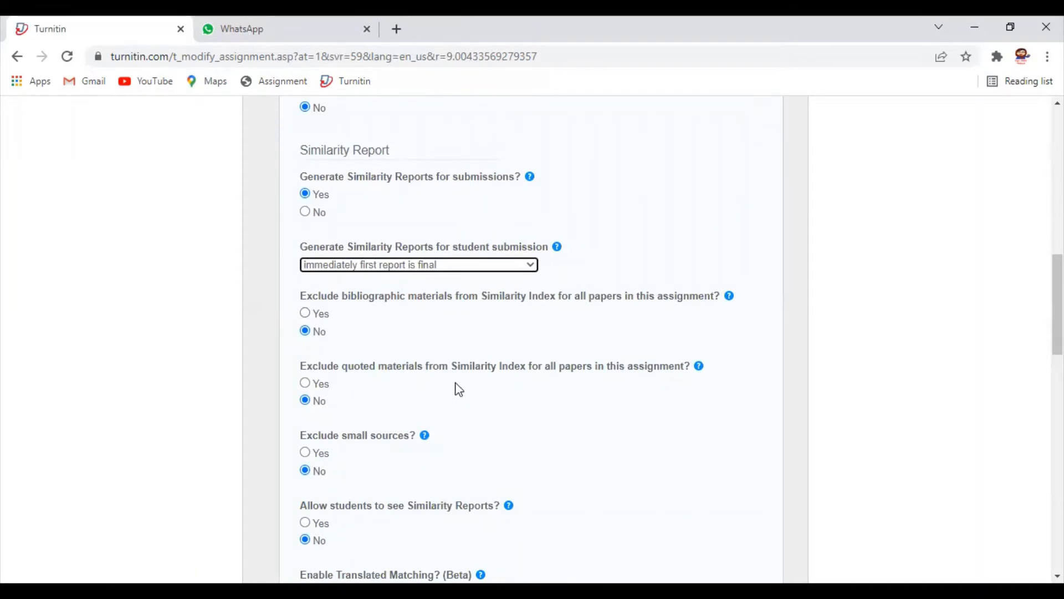
pyautogui.scroll(-3, 466, 382)
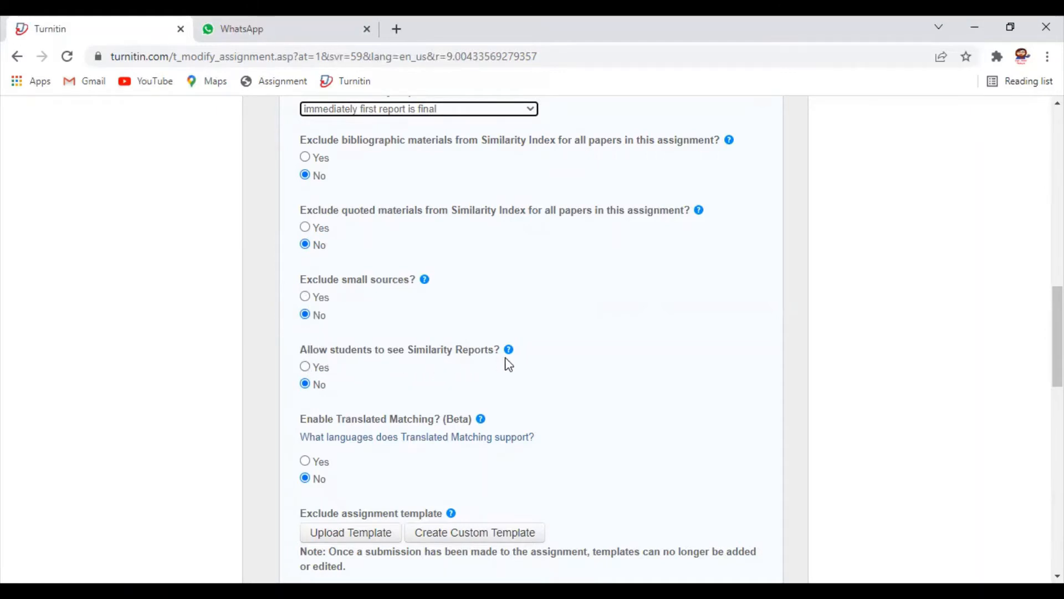
pyautogui.scroll(-3, 527, 357)
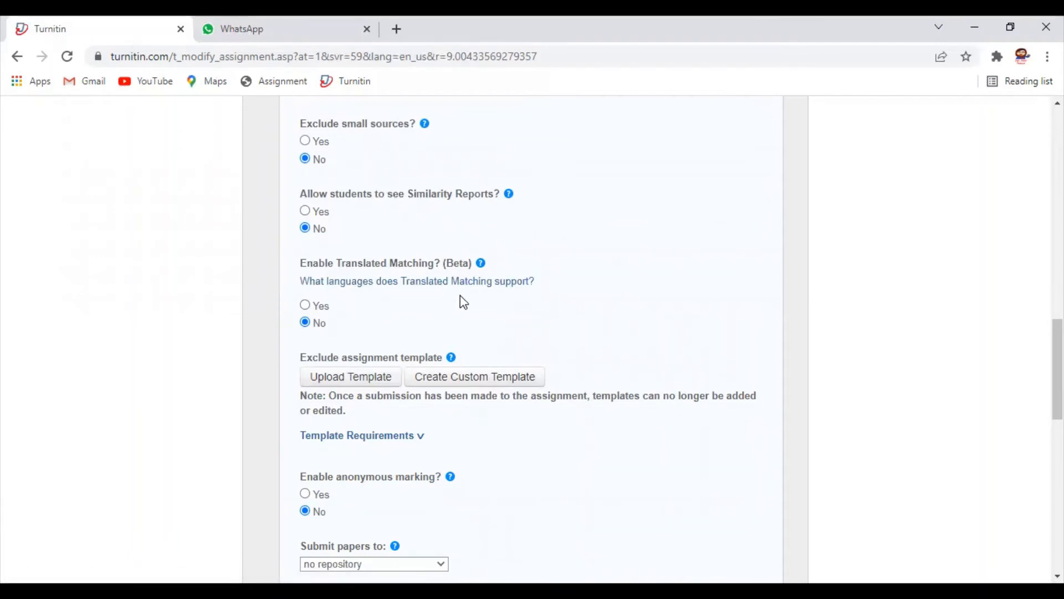
pyautogui.scroll(-1, 556, 342)
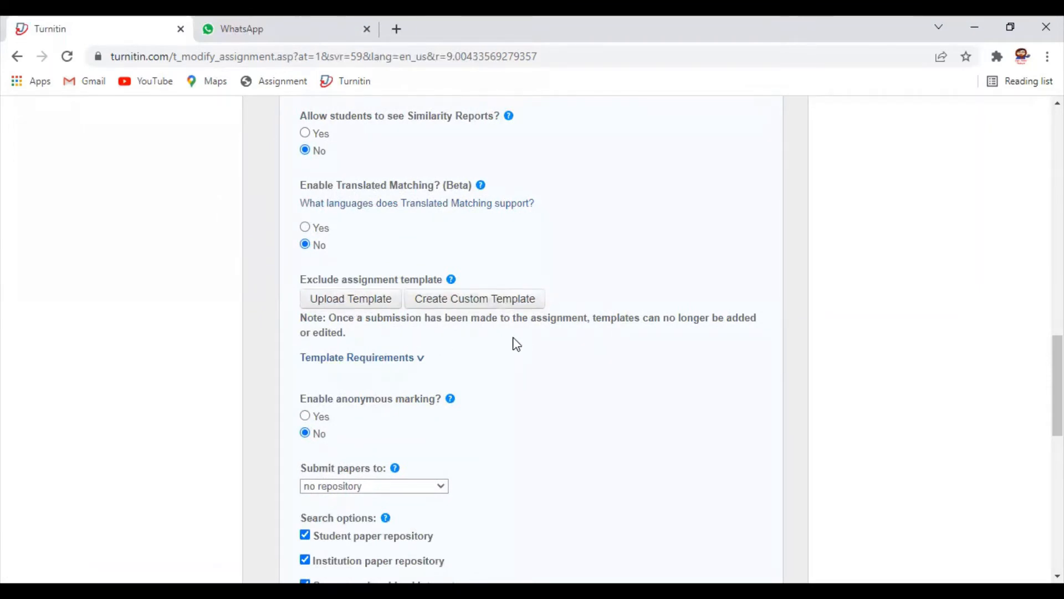
pyautogui.scroll(-2, 517, 344)
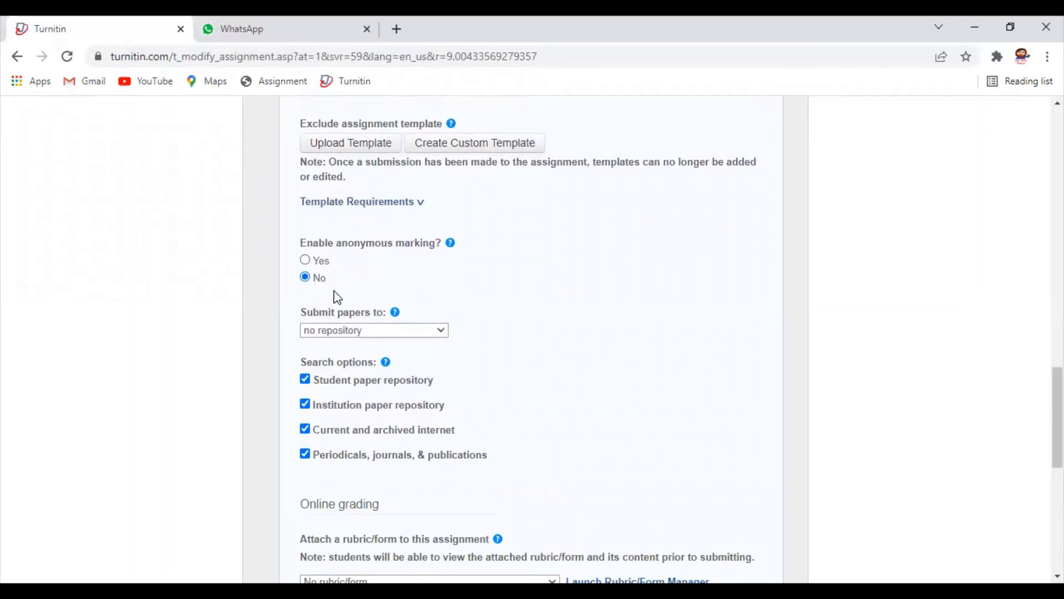
pyautogui.scroll(-2, 399, 193)
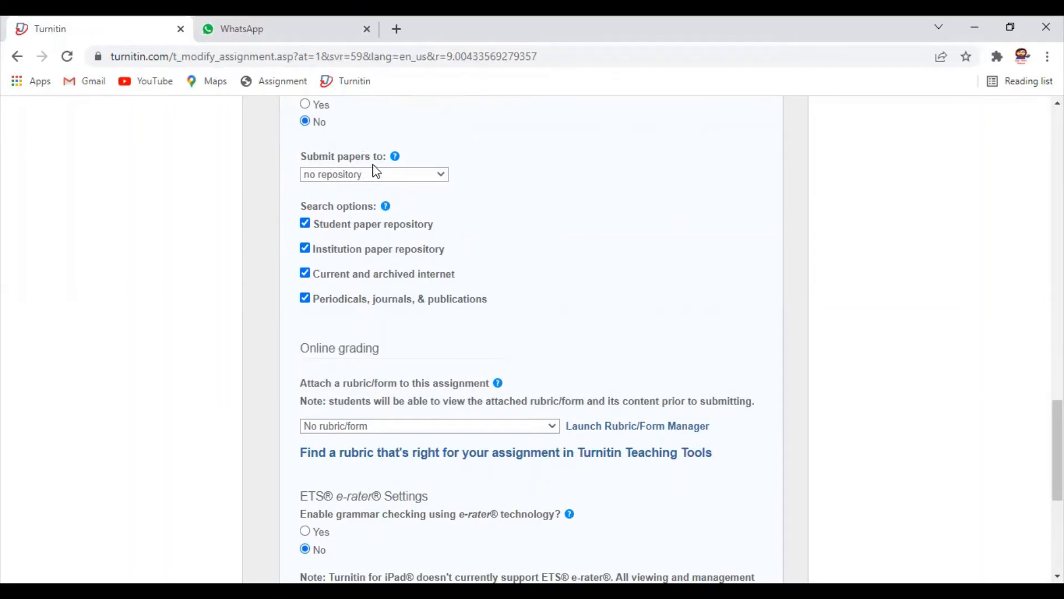
pyautogui.click(442, 176)
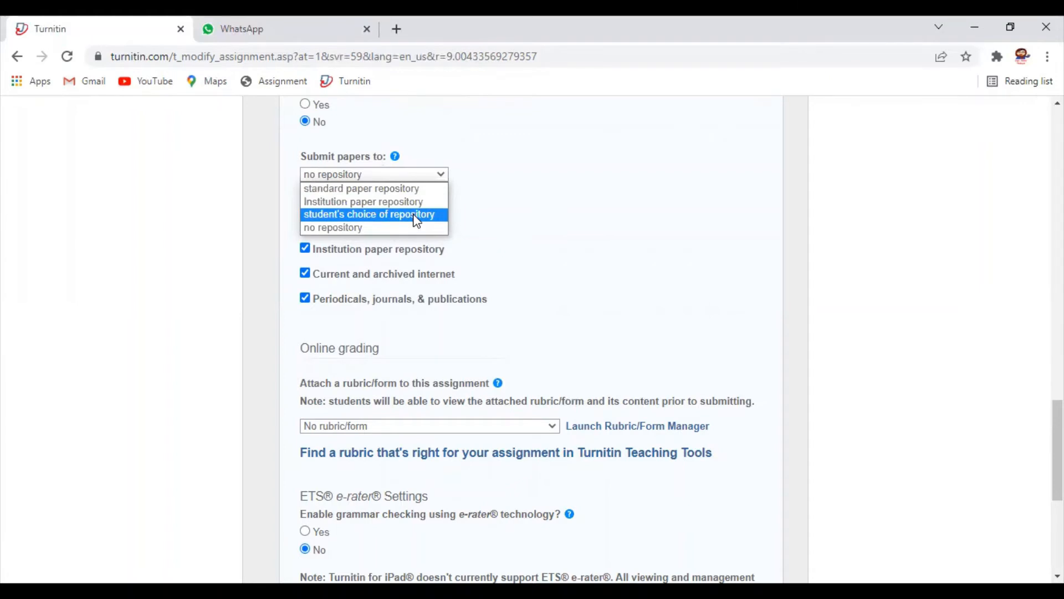
pyautogui.click(381, 227)
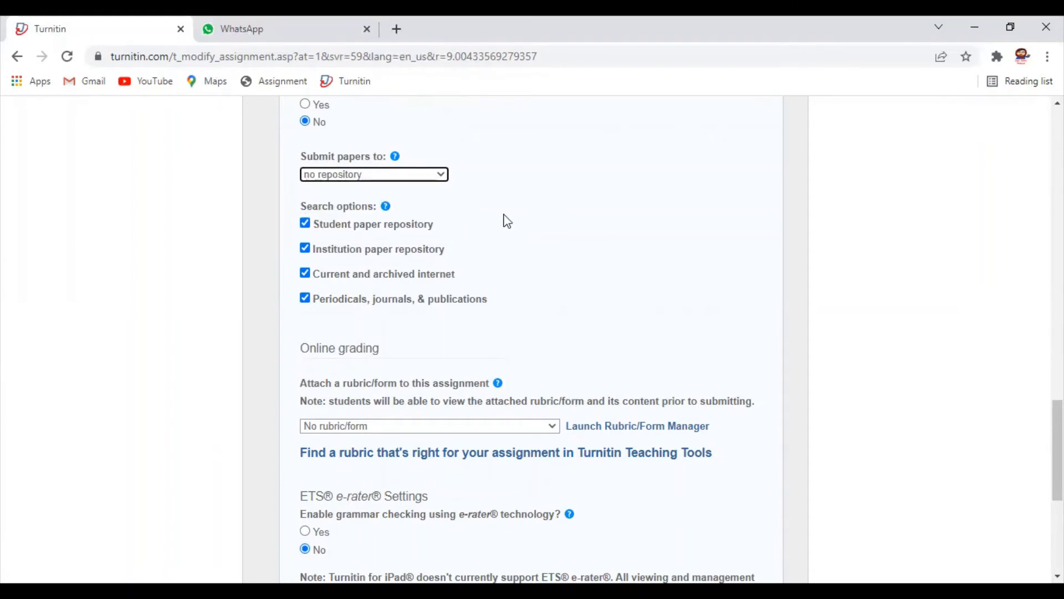
pyautogui.click(439, 174)
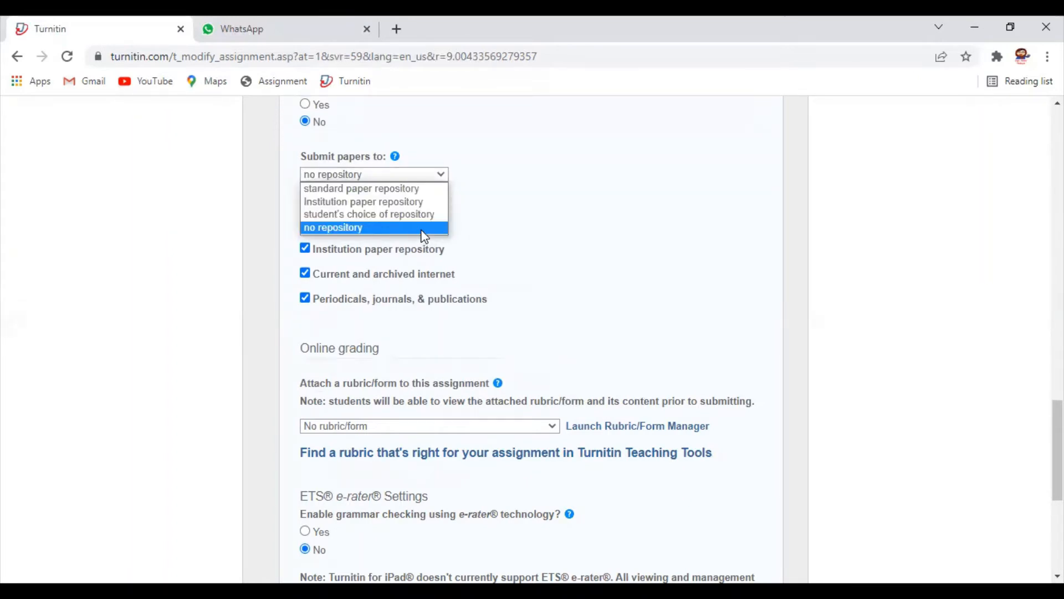
pyautogui.click(521, 231)
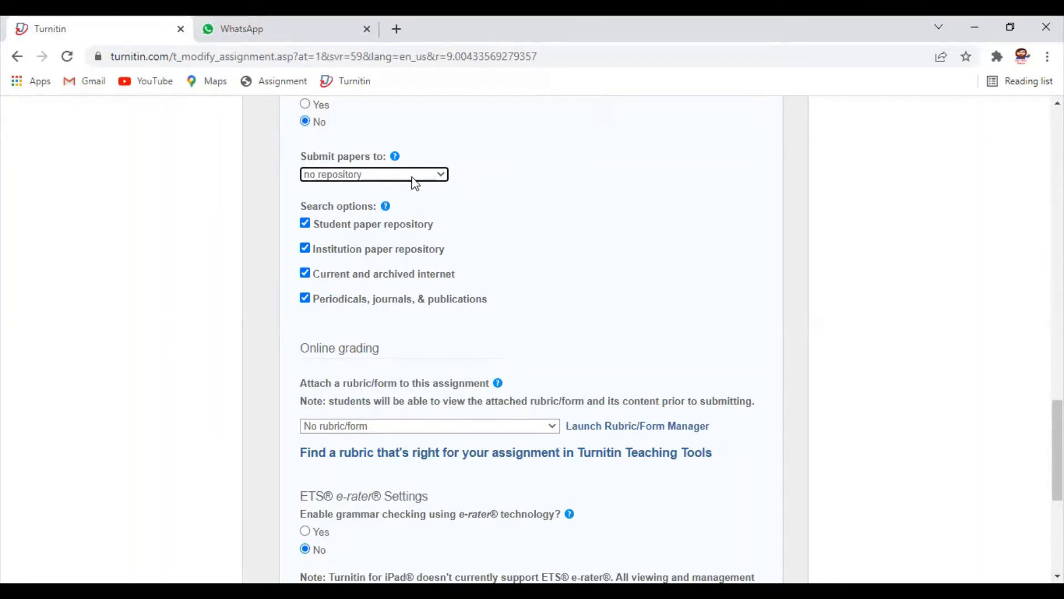
pyautogui.click(445, 176)
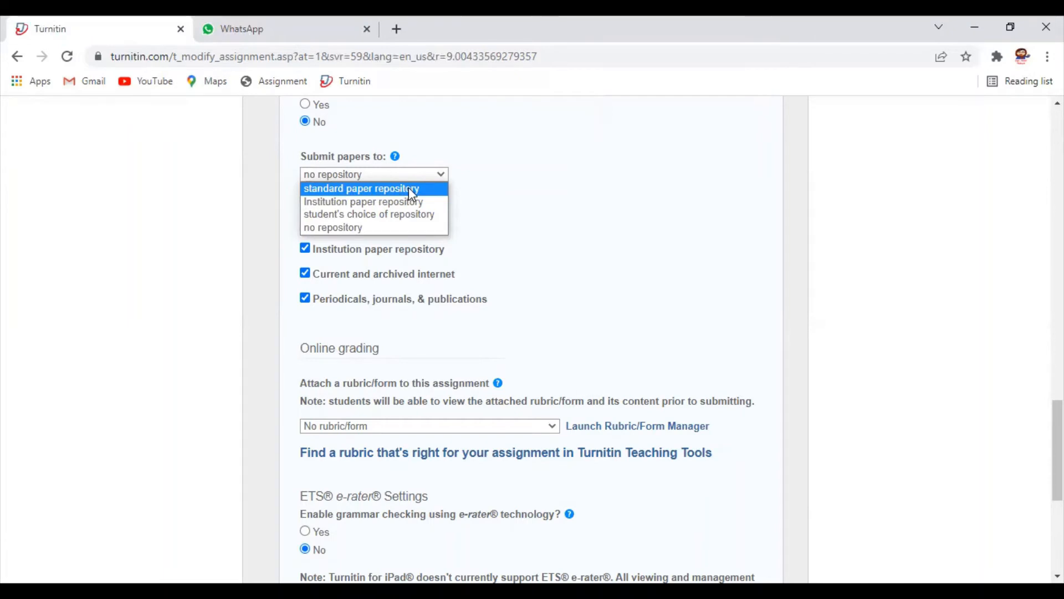
pyautogui.click(387, 227)
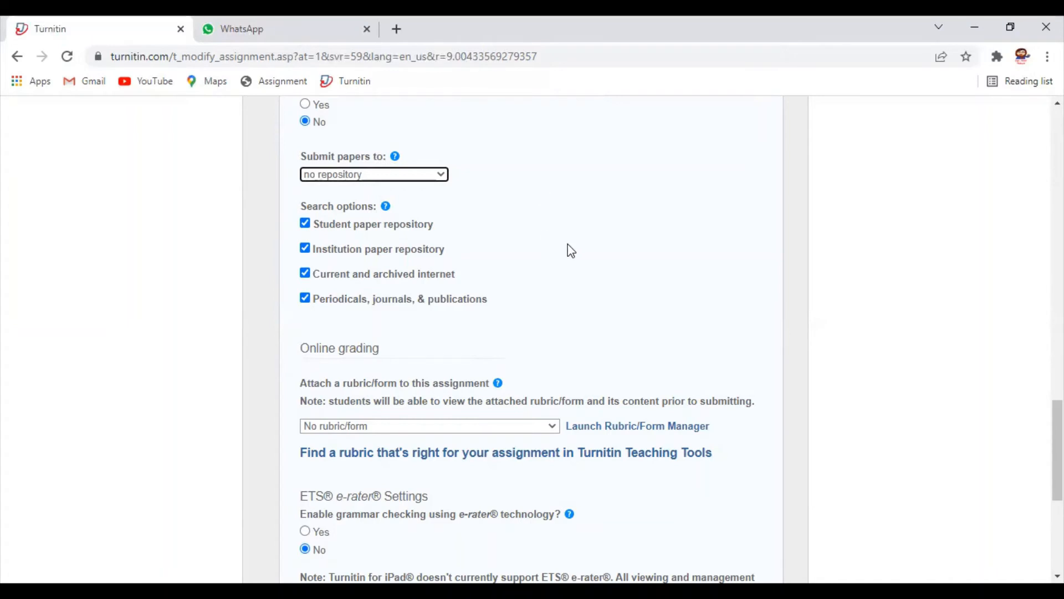
# Leave grammar checking off and submit the Mechanics Paper assignment settings
pyautogui.scroll(-1, 527, 261)
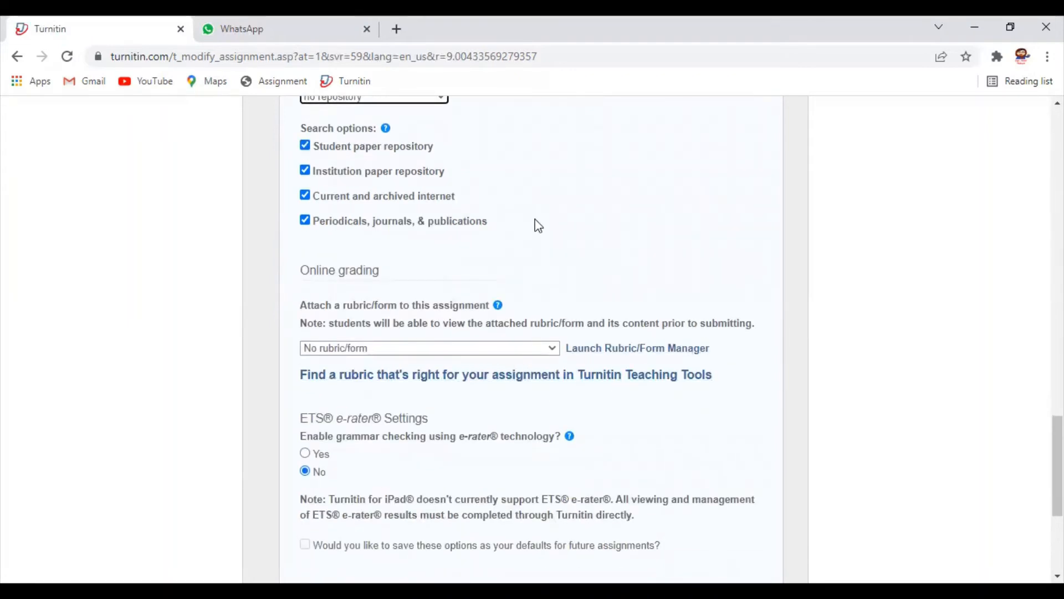
pyautogui.scroll(-3, 649, 224)
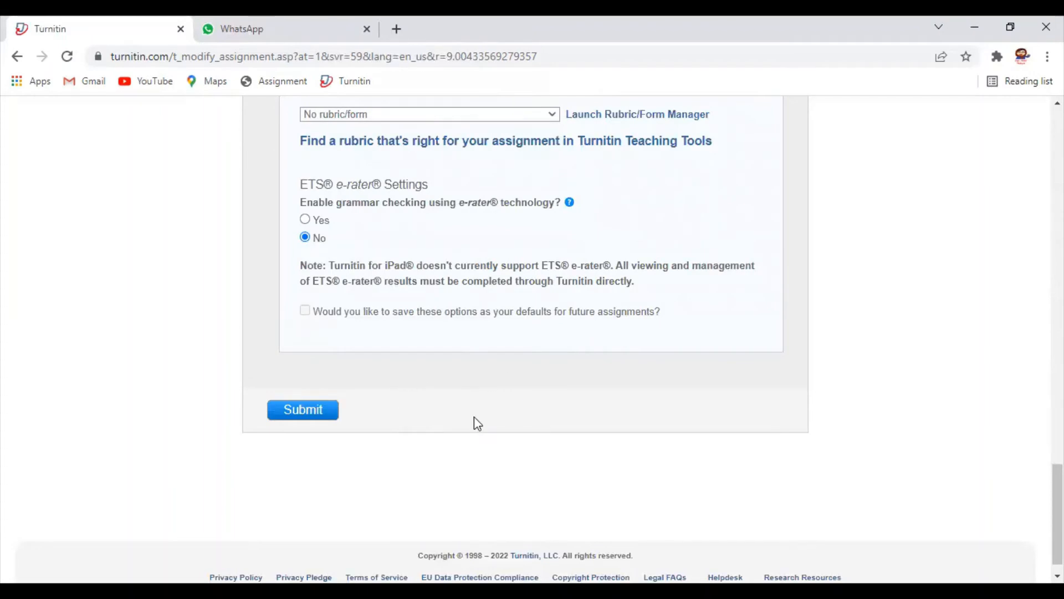
pyautogui.scroll(10, 474, 421)
pyautogui.scroll(-10, 477, 427)
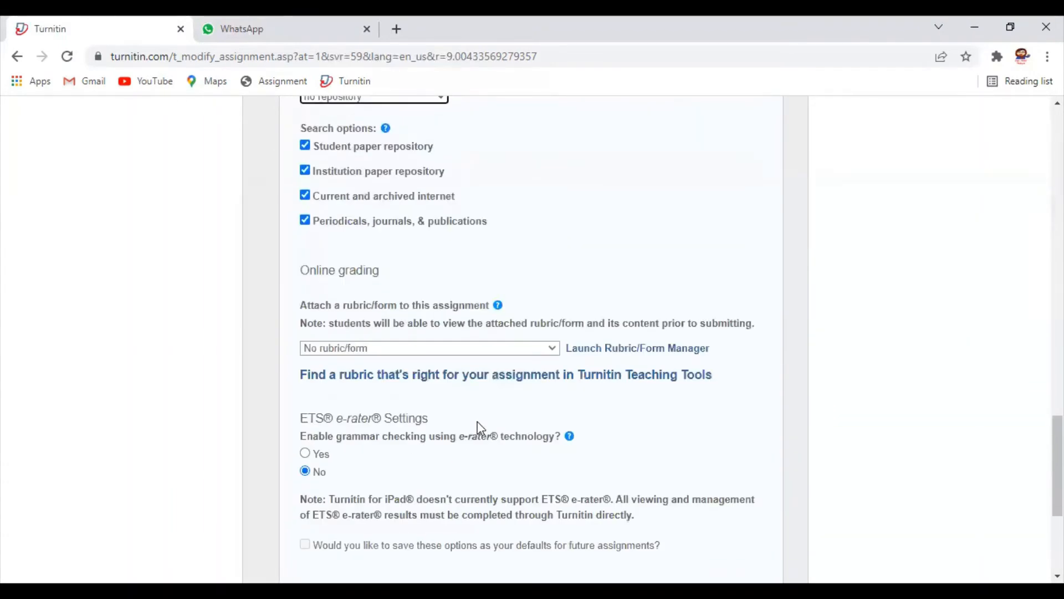
pyautogui.scroll(6, 468, 410)
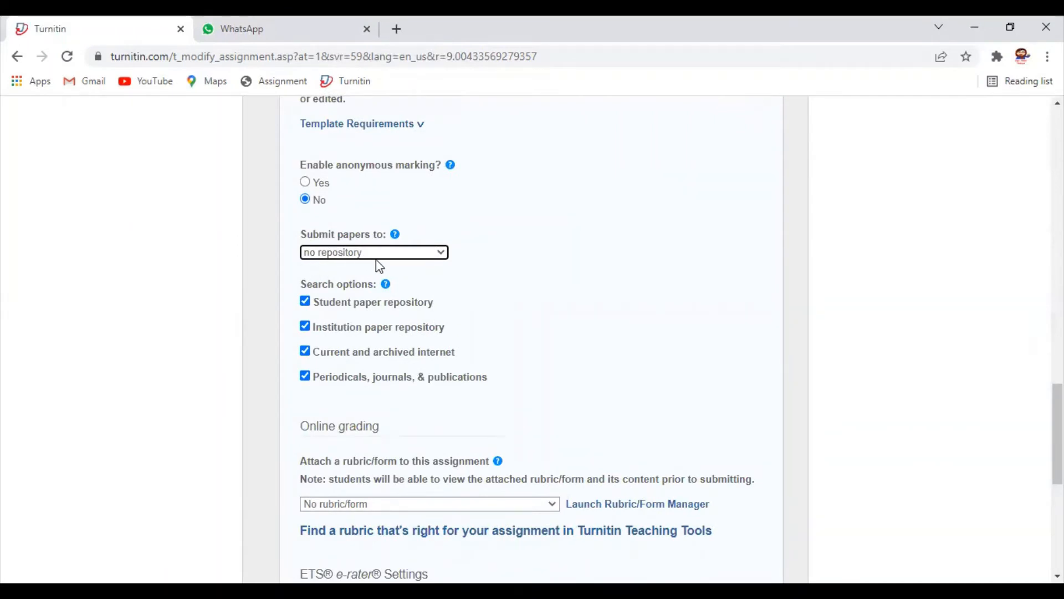
pyautogui.scroll(-5, 610, 432)
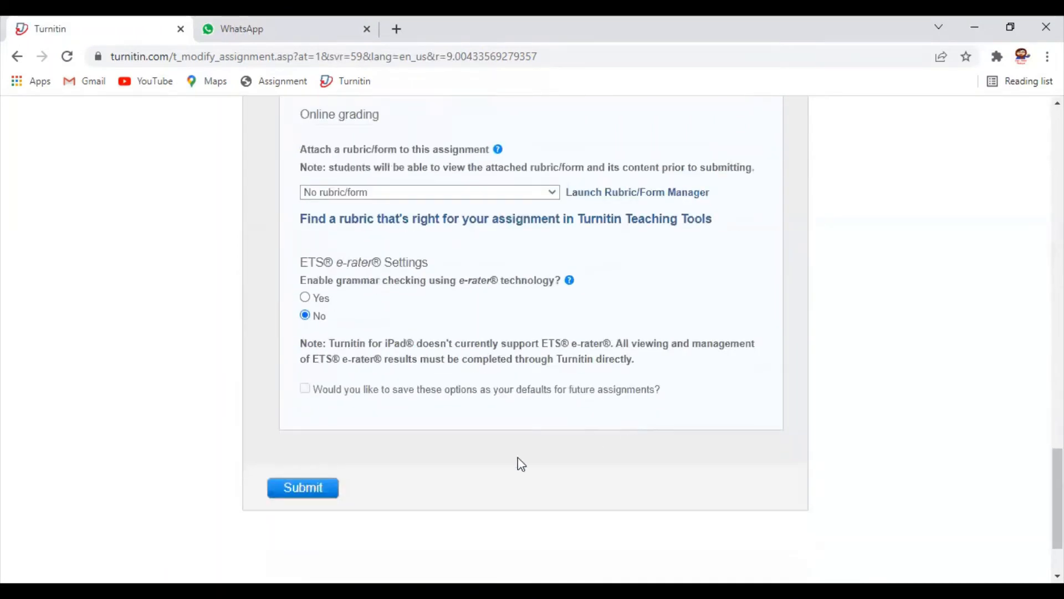
pyautogui.click(298, 490)
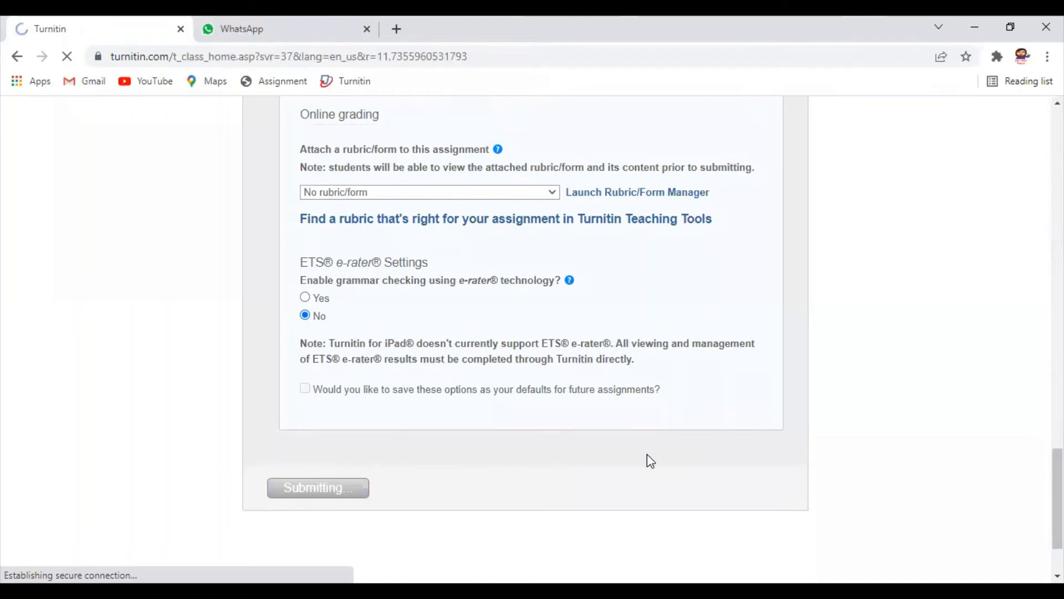
# Open the Mechanics Paper inbox from More actions and start a single-file submission
pyautogui.scroll(-1, 628, 434)
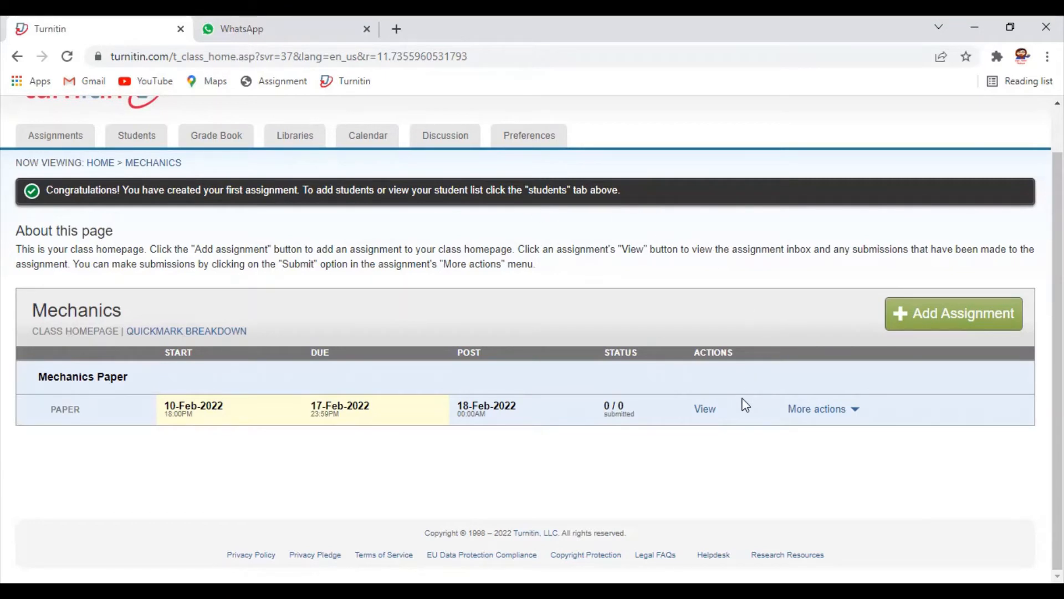
pyautogui.click(853, 413)
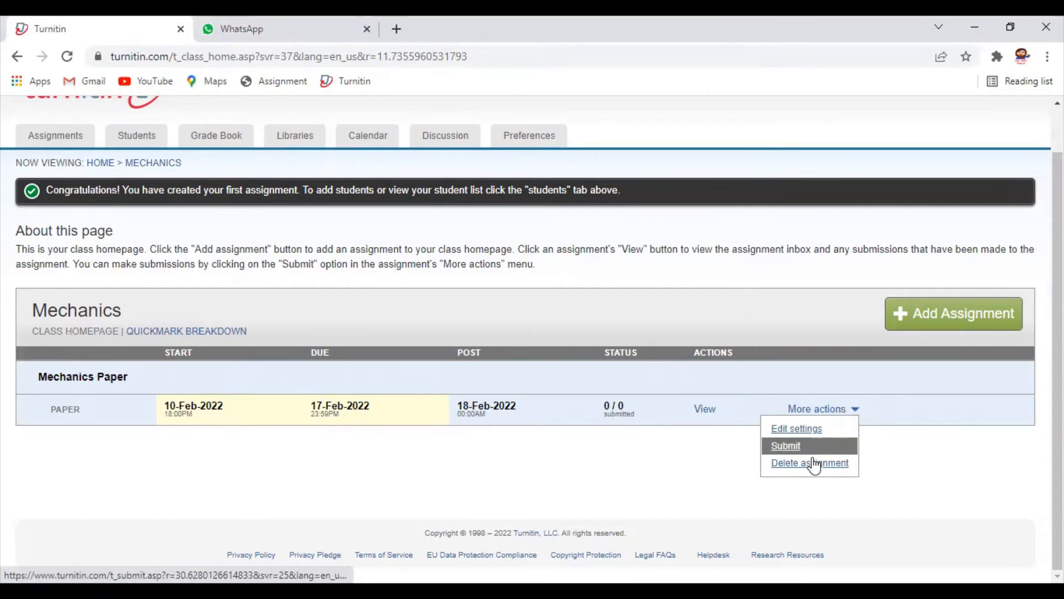
pyautogui.click(703, 411)
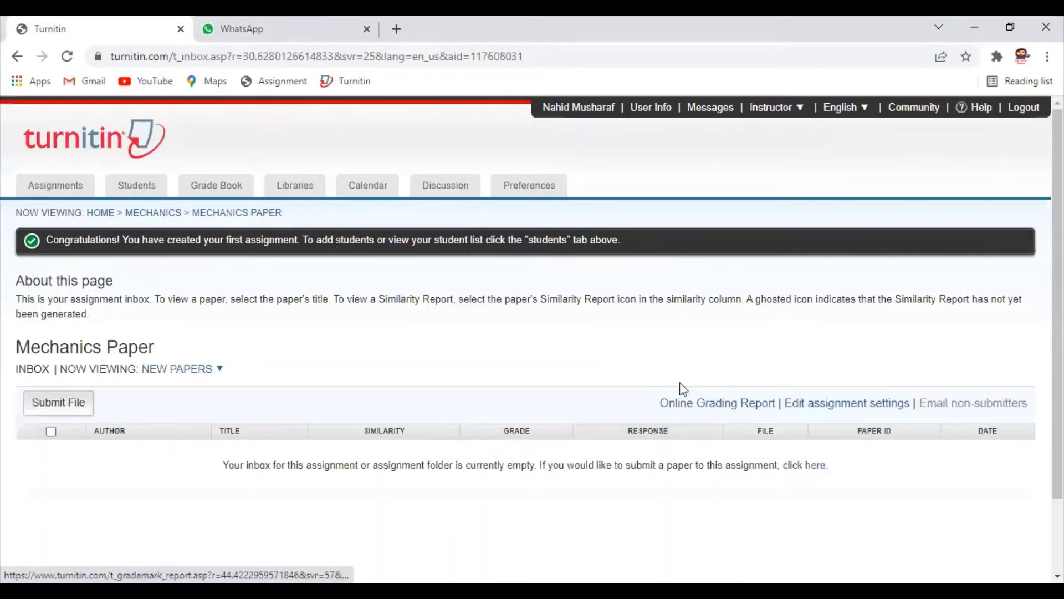
pyautogui.scroll(-2, 114, 244)
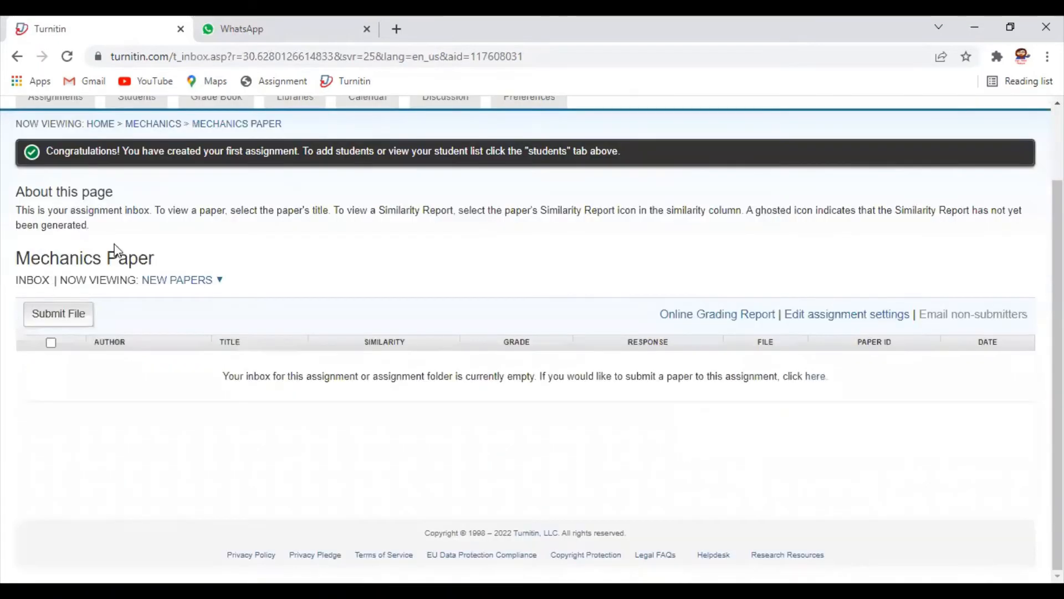
pyautogui.click(76, 320)
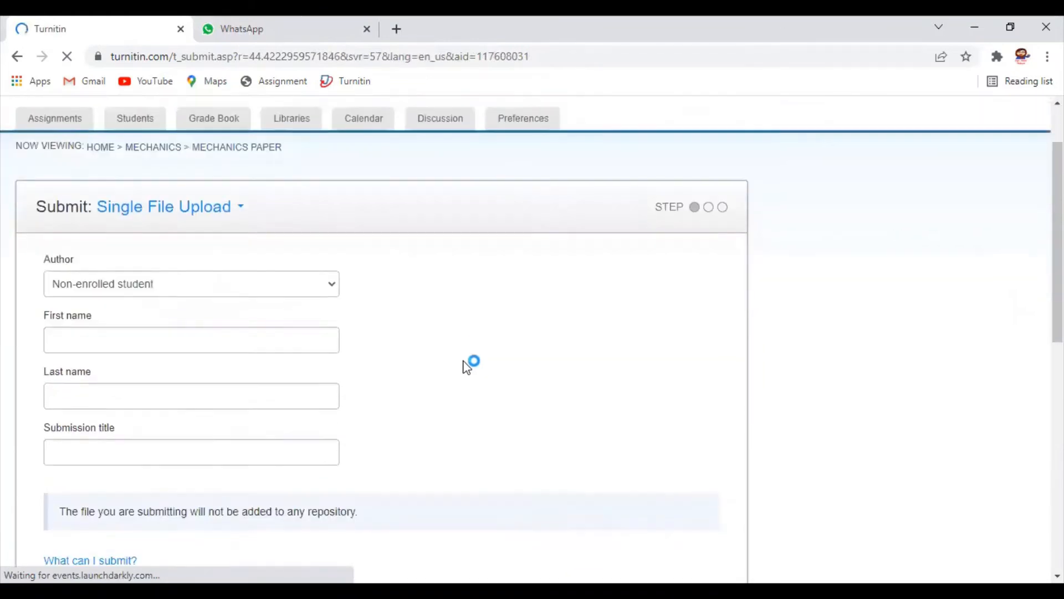
pyautogui.scroll(-1, 242, 268)
# Enter the author's first and last names and the submission title 'Engineering Mechanics'
pyautogui.click(237, 266)
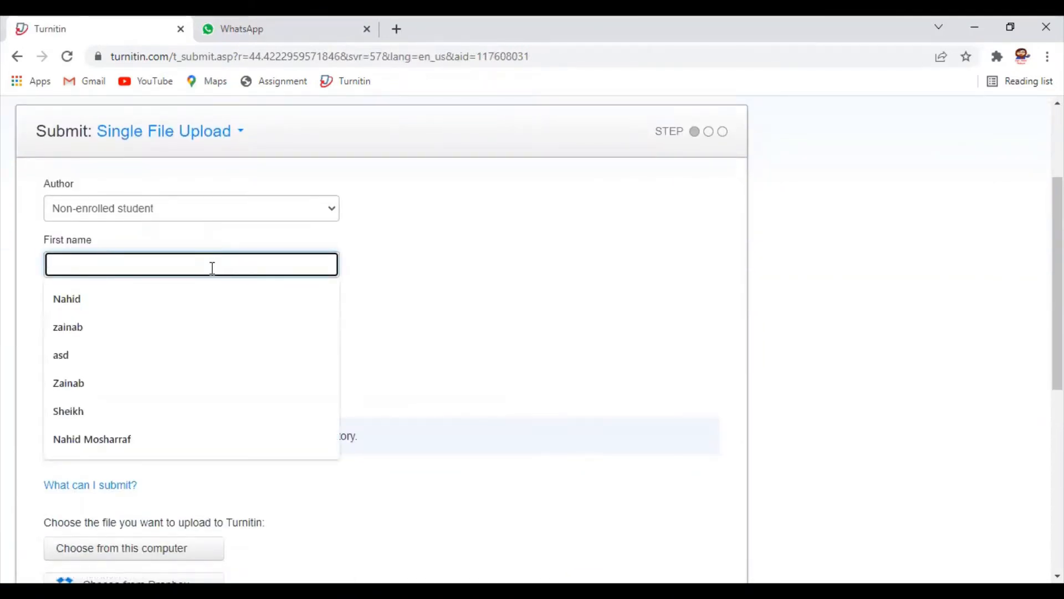
pyautogui.write('ME')
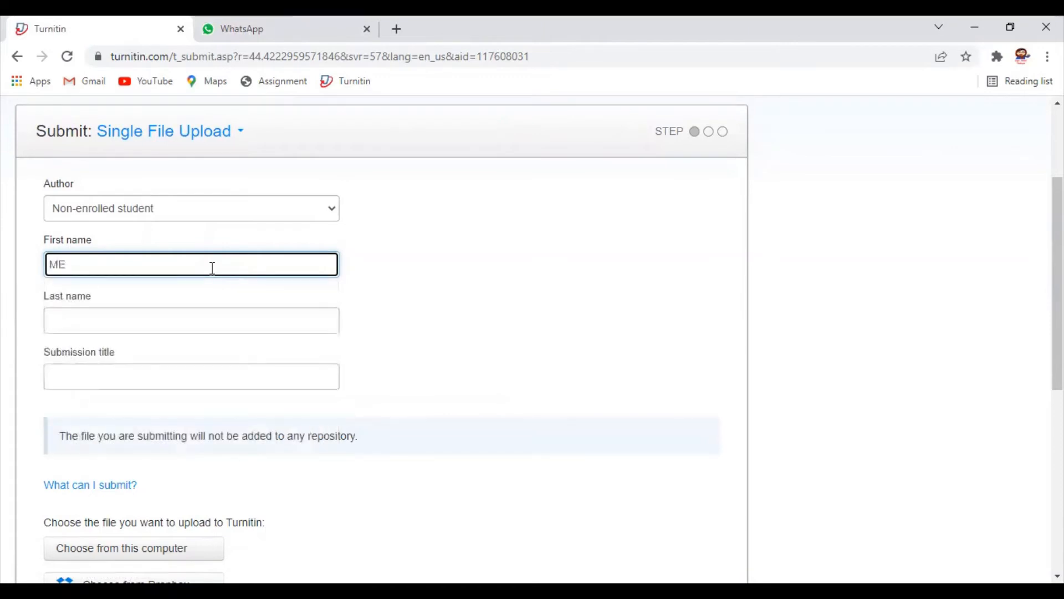
pyautogui.press('BackSpace')
pyautogui.click(201, 321)
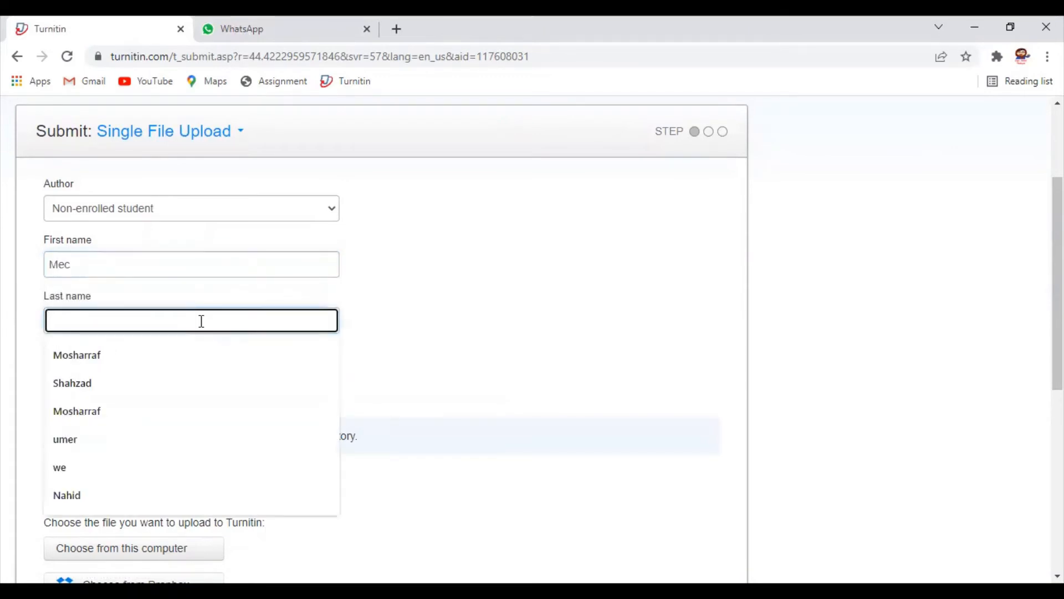
pyautogui.write('pa')
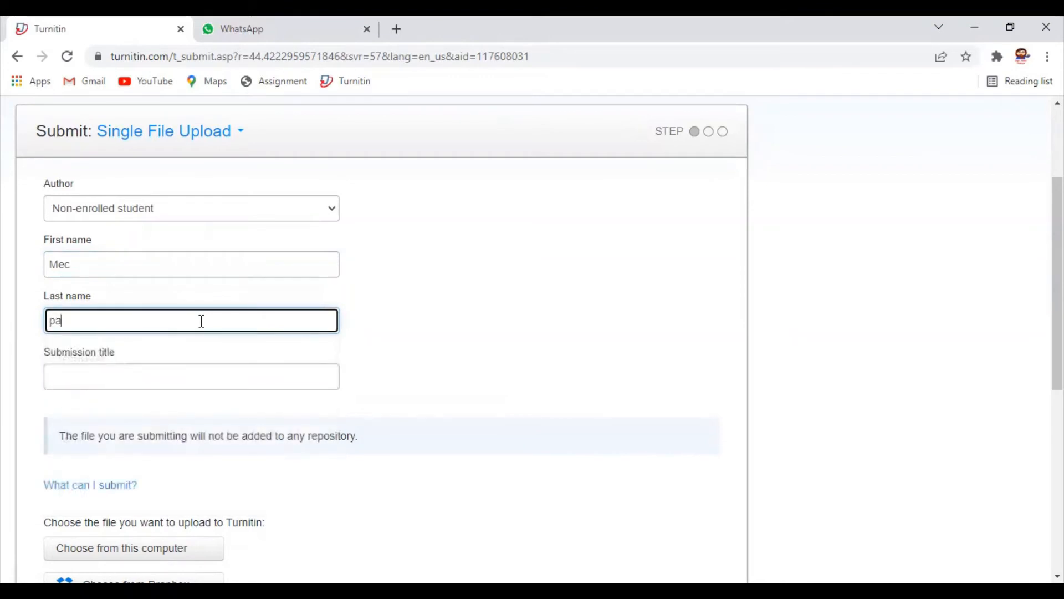
pyautogui.write('per')
pyautogui.click(91, 369)
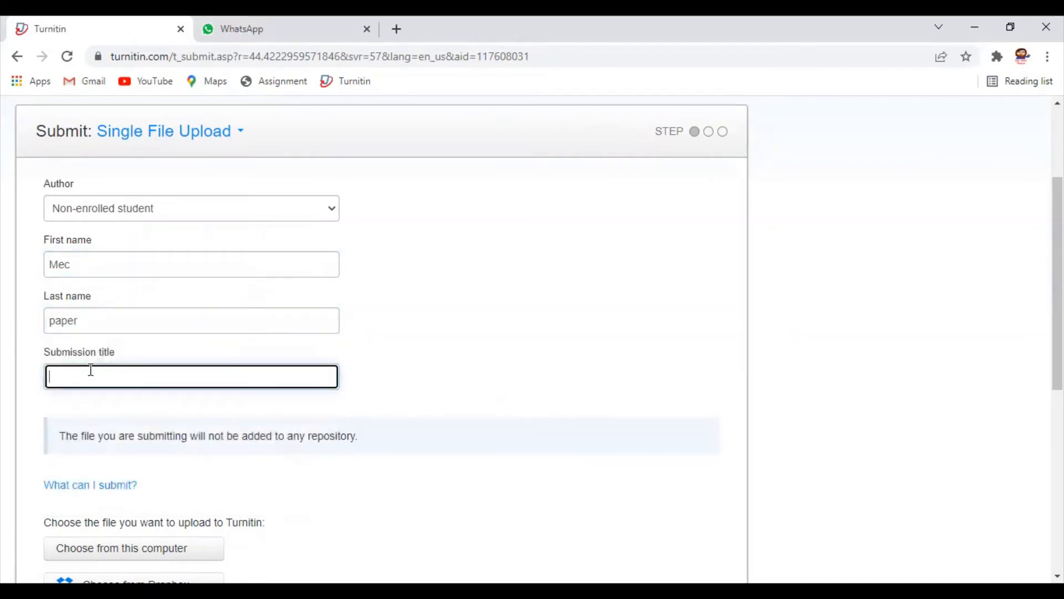
pyautogui.write('Engineering Mechanics')
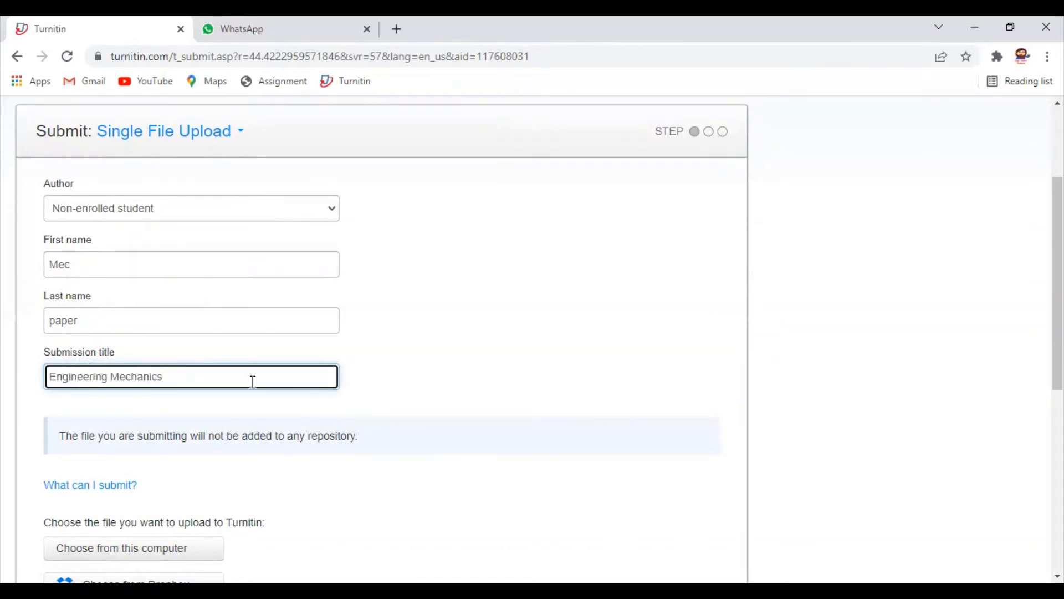
pyautogui.scroll(-3, 328, 380)
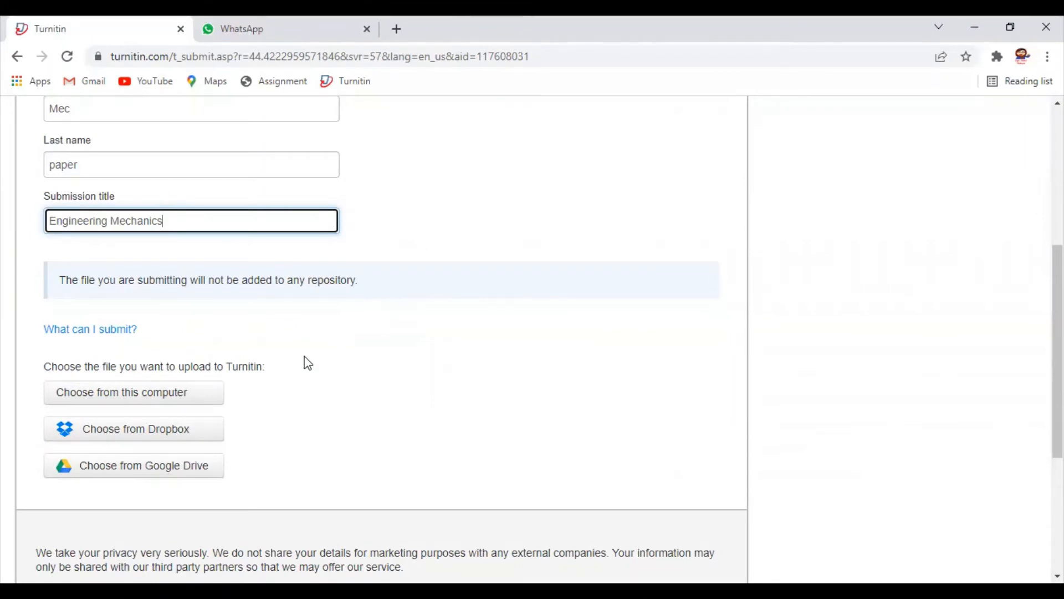
# Upload Final paper strength of material 2019.docx from this computer
pyautogui.click(178, 400)
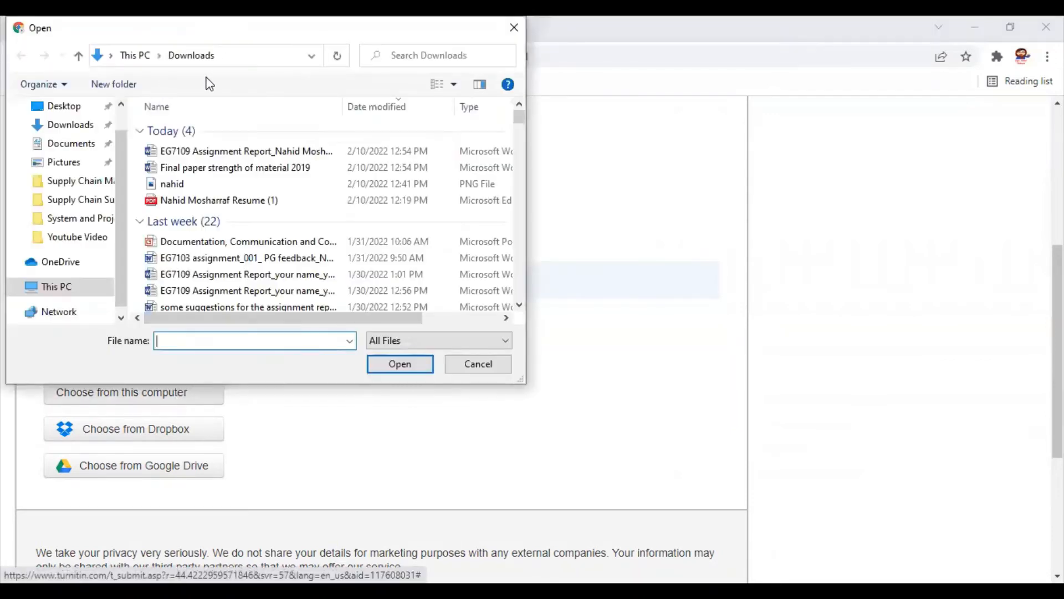
pyautogui.doubleClick(239, 169)
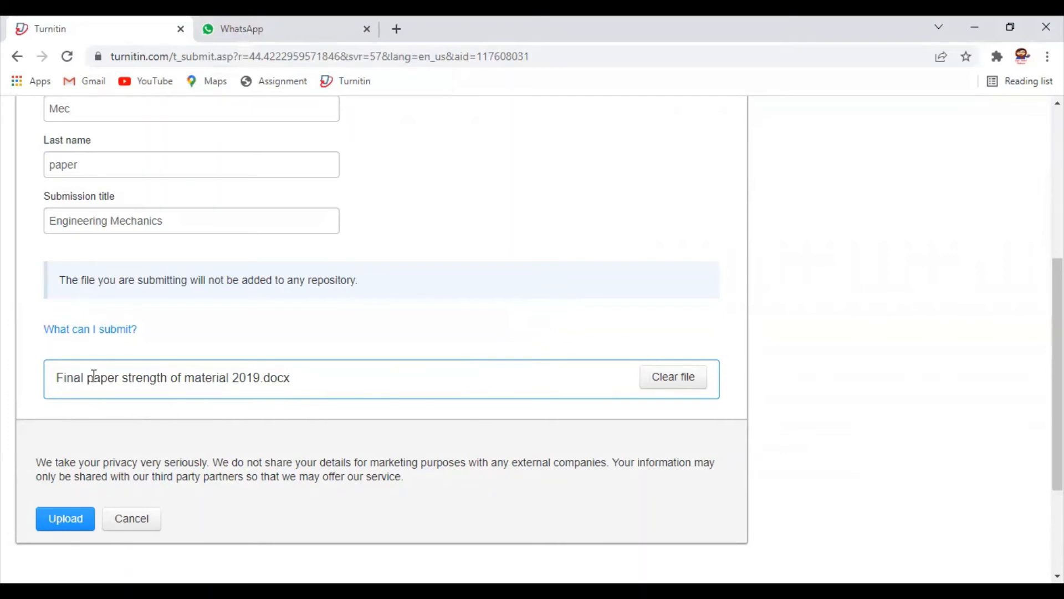
pyautogui.click(79, 531)
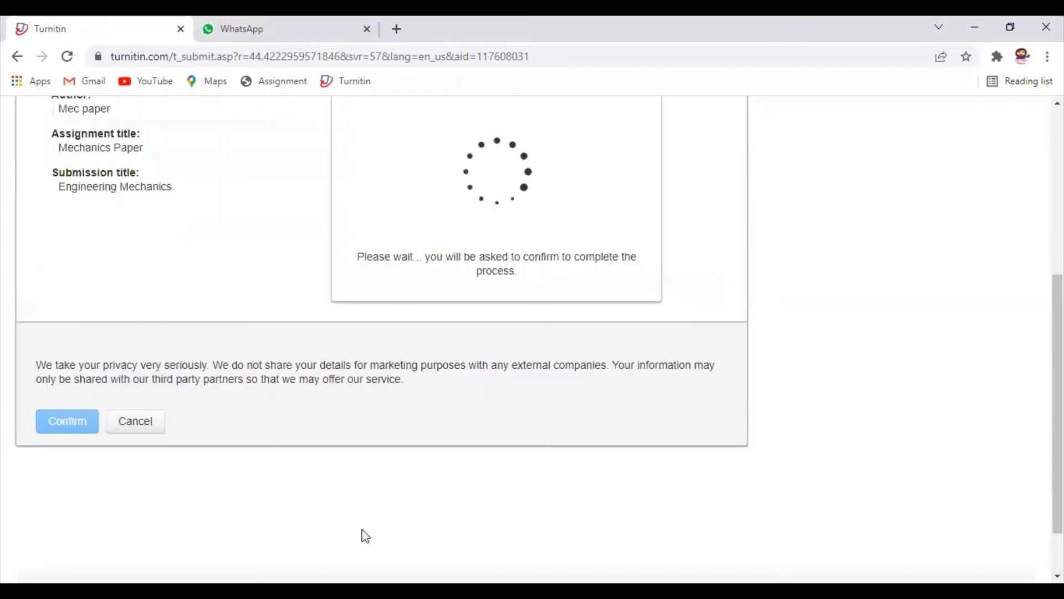
# Review the file preview and details: 196.92K, 3 pages, 369 words, 2001 characters
pyautogui.scroll(3, 390, 435)
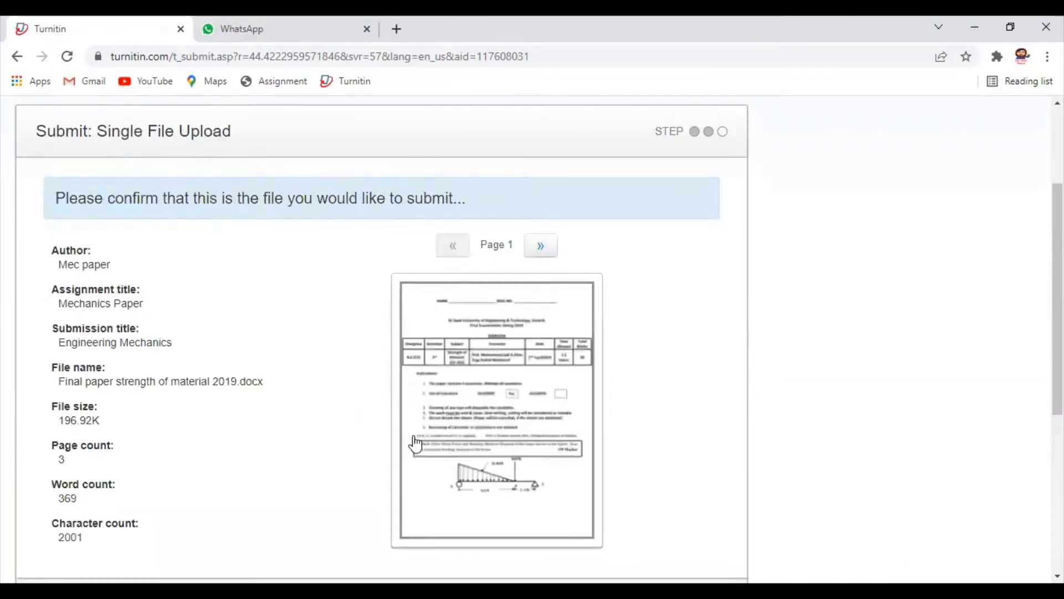
pyautogui.scroll(-3, 392, 438)
pyautogui.scroll(-2, 384, 448)
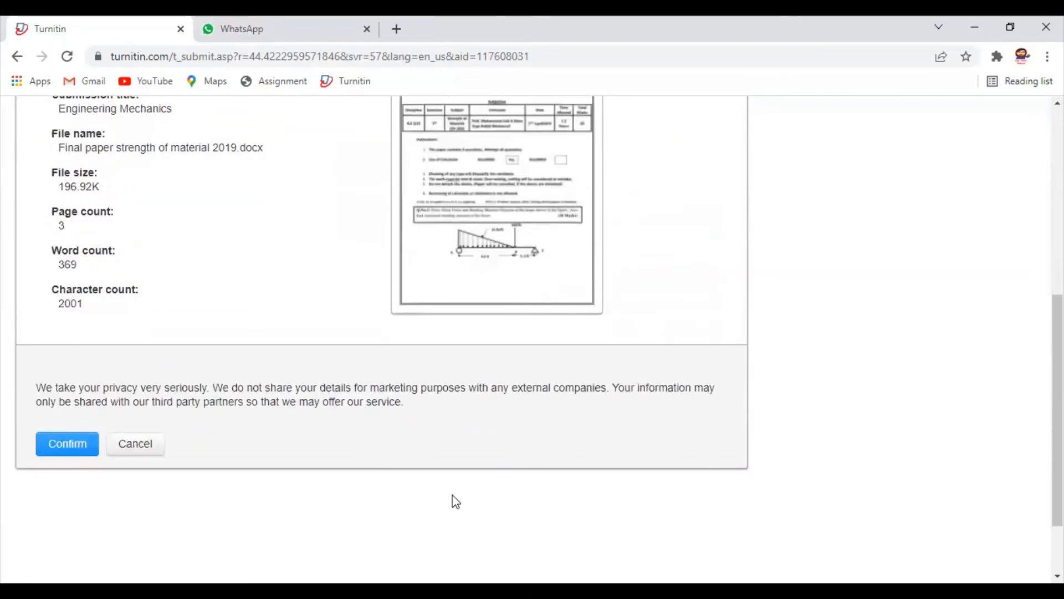
# Confirm the submission, getting a receipt dated 10-Feb-2022 06:06PM with a submission ID
pyautogui.click(89, 445)
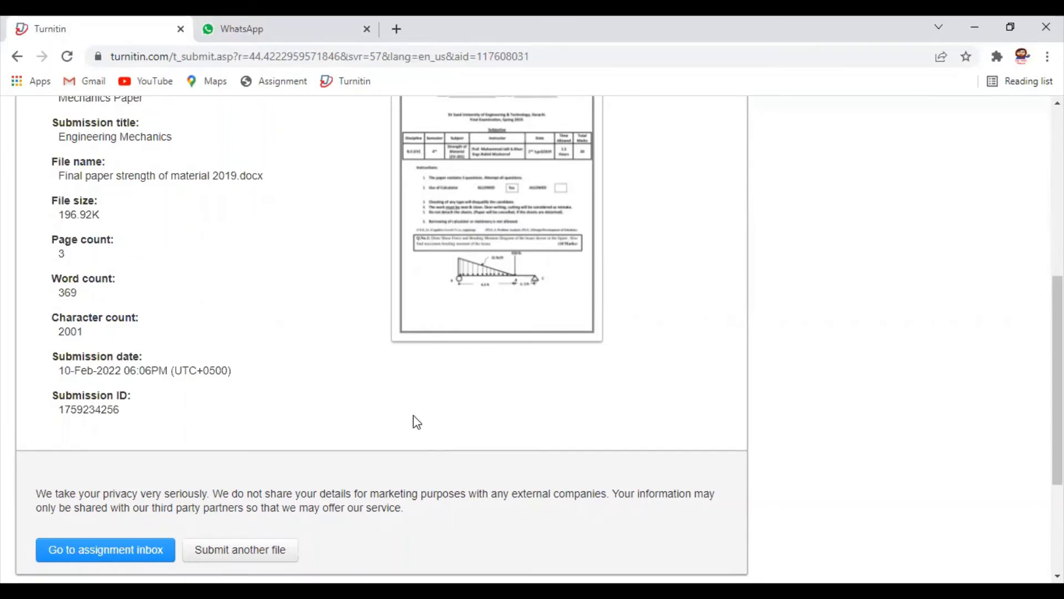
# From the Mechanics Paper inbox, open Engineering Mechanics' 35% similarity report
pyautogui.click(131, 556)
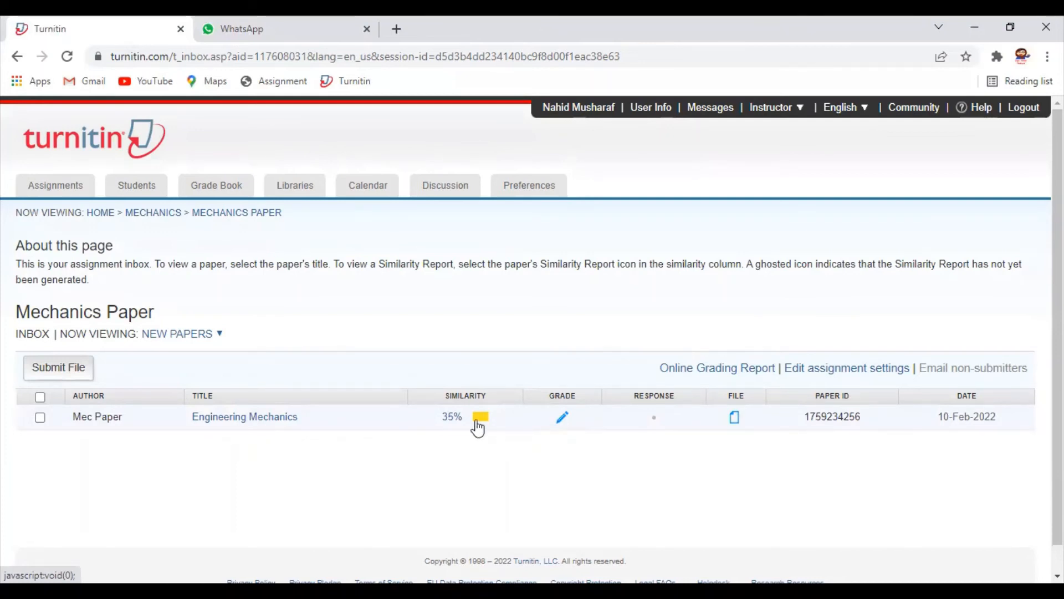
pyautogui.click(735, 417)
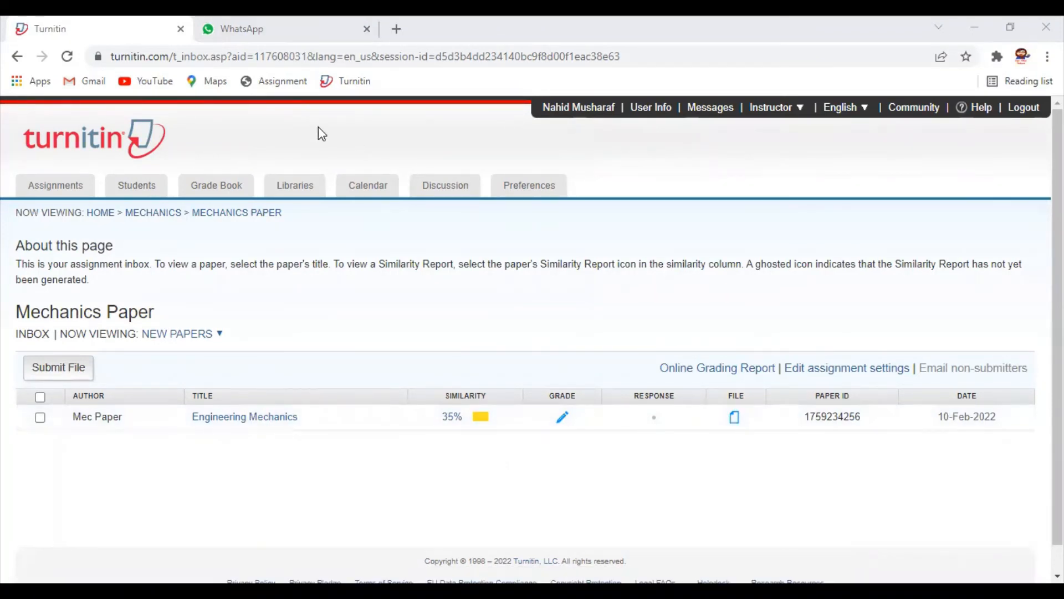
pyautogui.click(475, 417)
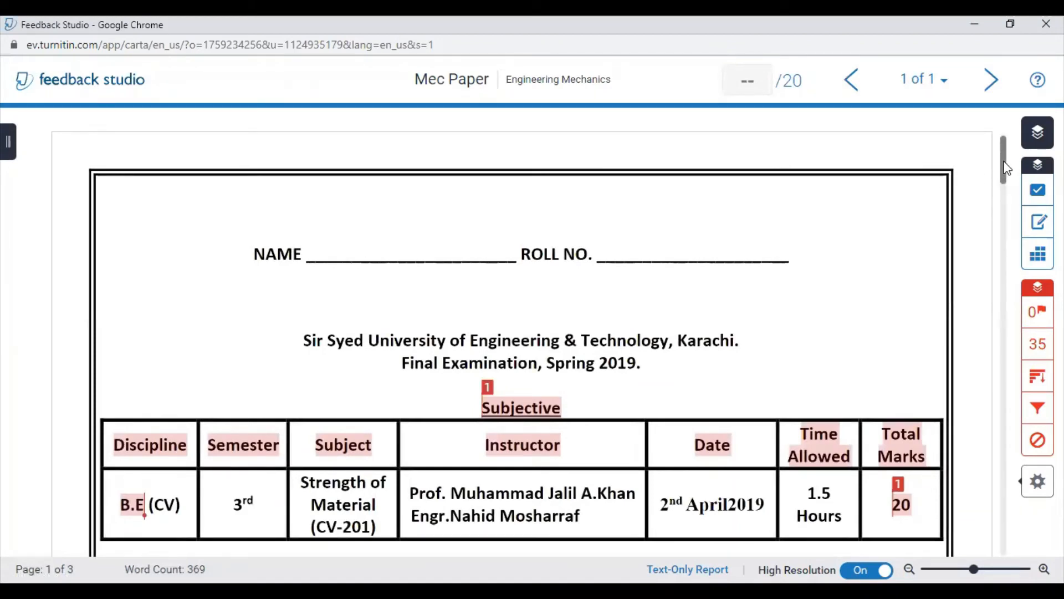
# Scroll the highlighted paper down to page 3, then back up to Q.No.1 on page 1
pyautogui.moveTo(1006, 168); pyautogui.dragTo(999, 285)
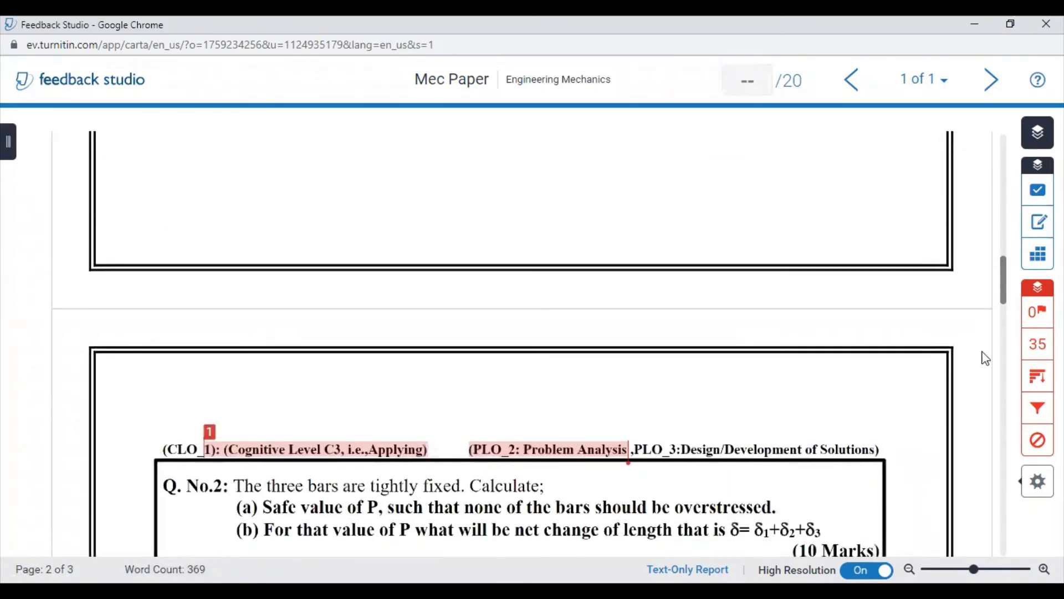
pyautogui.scroll(-2, 785, 239)
pyautogui.scroll(-4, 787, 242)
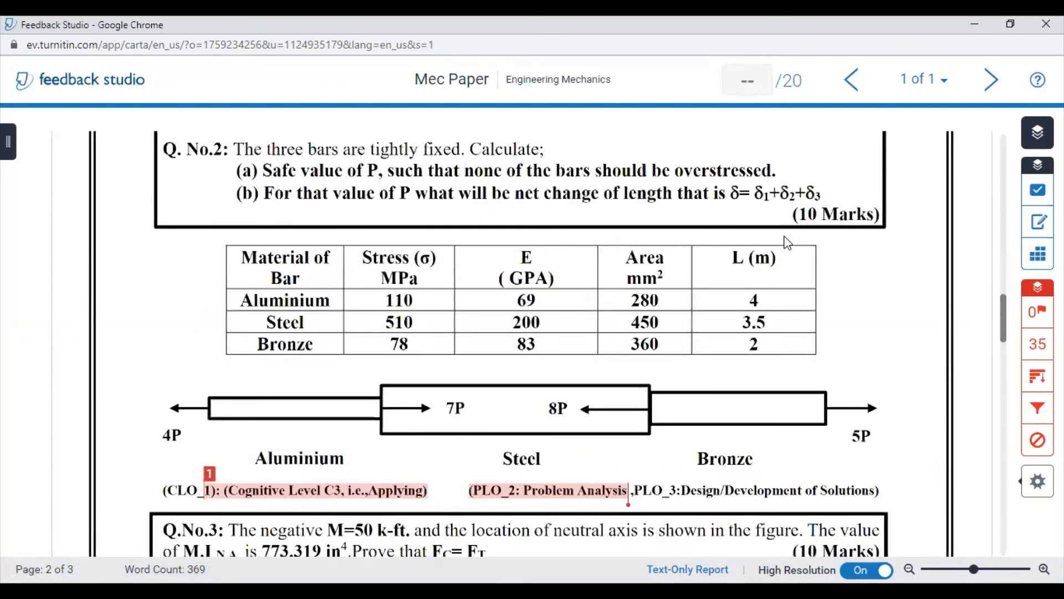
pyautogui.scroll(-3, 787, 243)
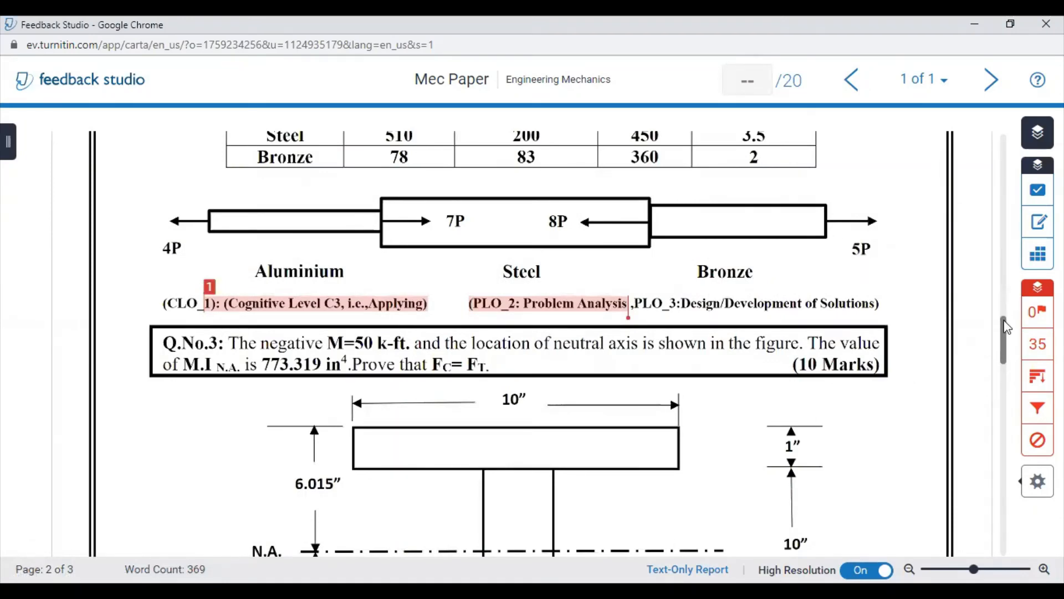
pyautogui.moveTo(1006, 327); pyautogui.dragTo(1000, 229)
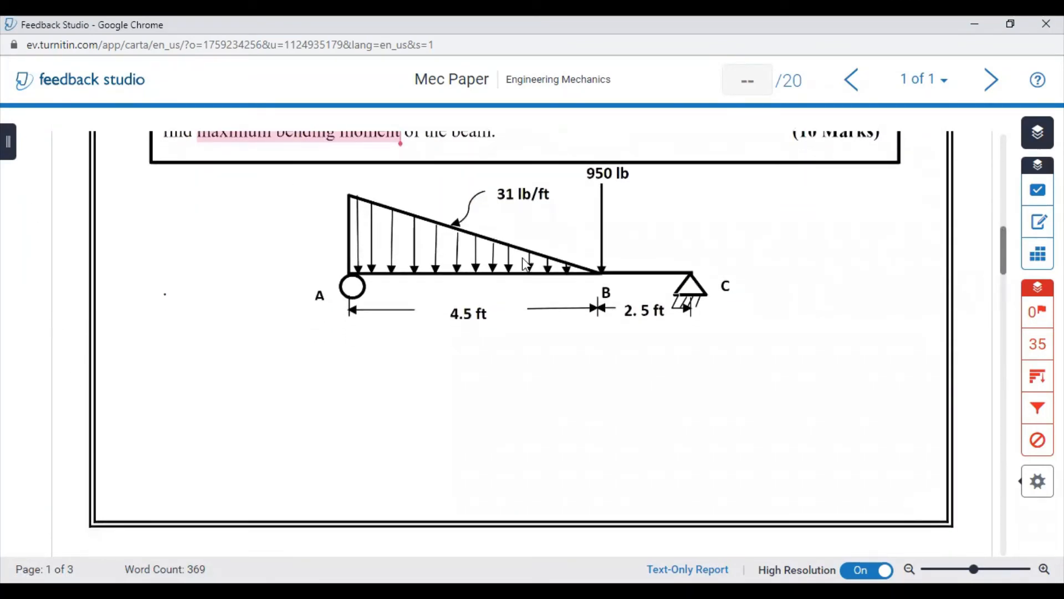
pyautogui.moveTo(1008, 248); pyautogui.dragTo(1007, 238)
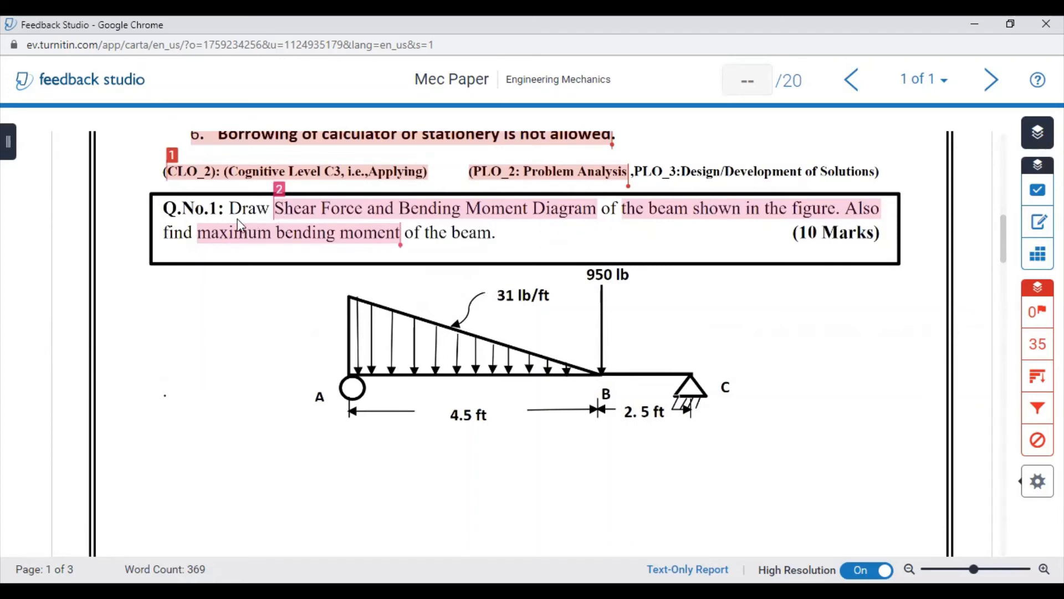
# Inspect the flags, the 35% match overview and the individual matching sources
pyautogui.click(1036, 311)
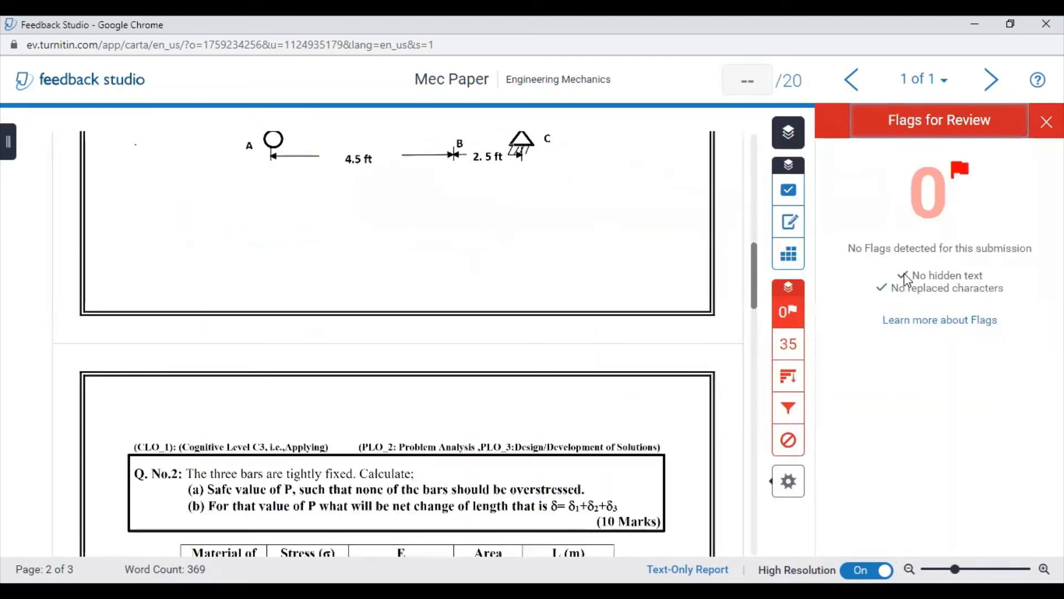
pyautogui.click(788, 344)
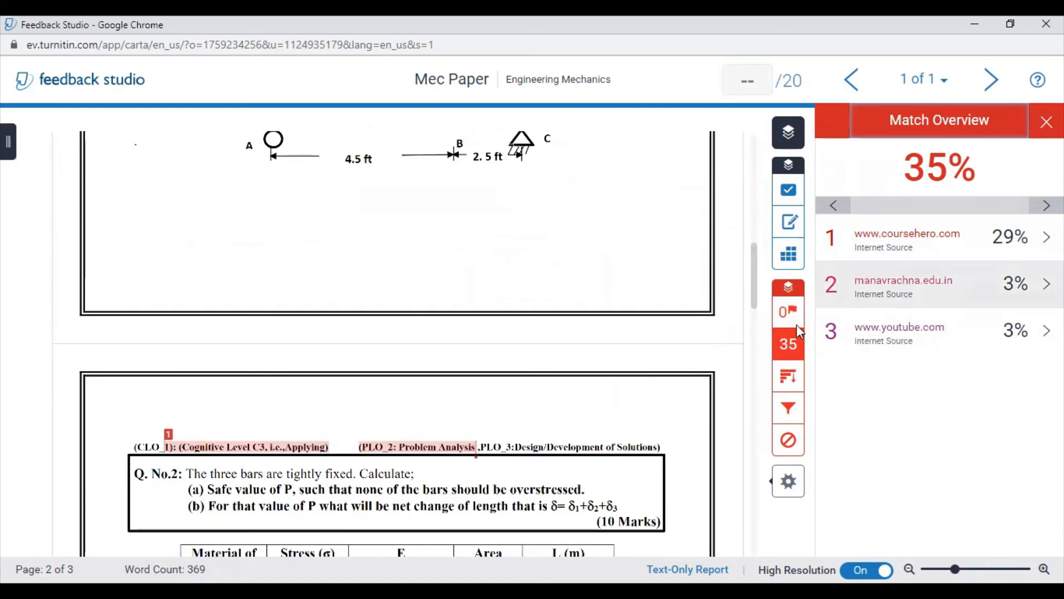
pyautogui.click(793, 380)
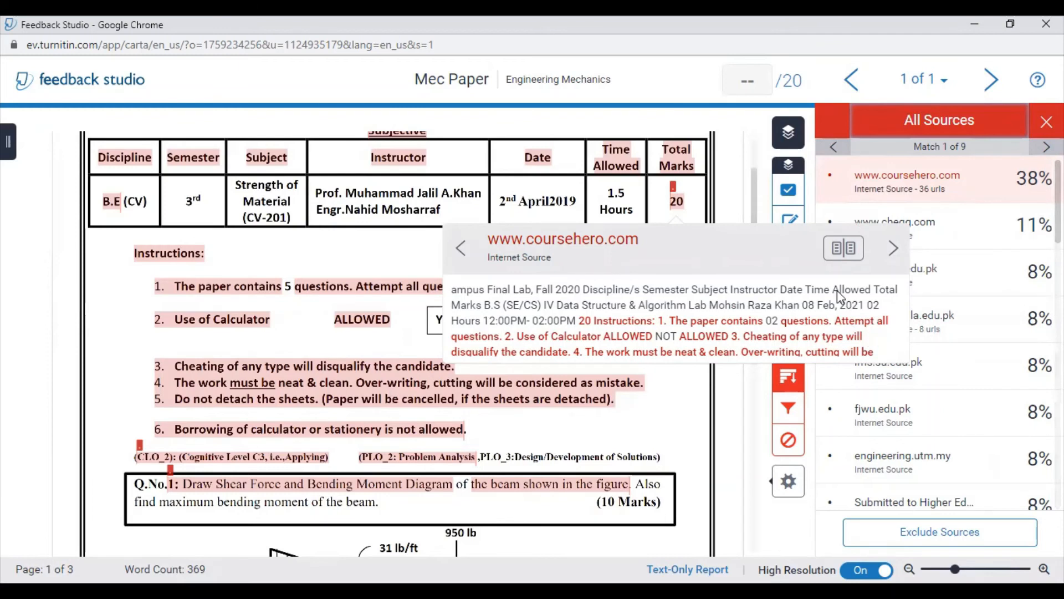
pyautogui.click(893, 248)
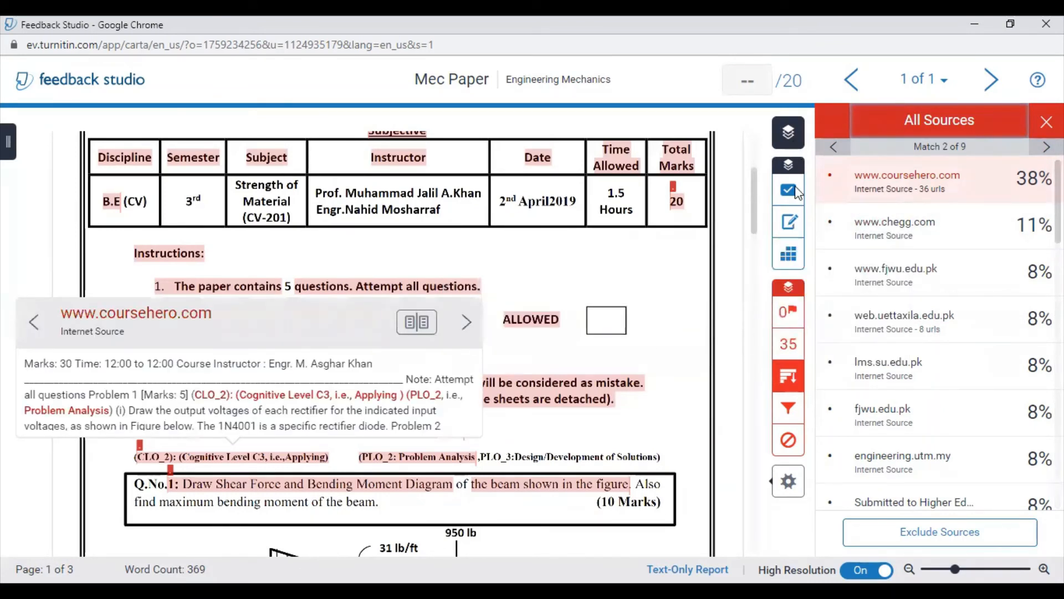
# Check QuickMarks, feedback summary and rubric, ending on All Sources with coursehero at 38%
pyautogui.click(789, 228)
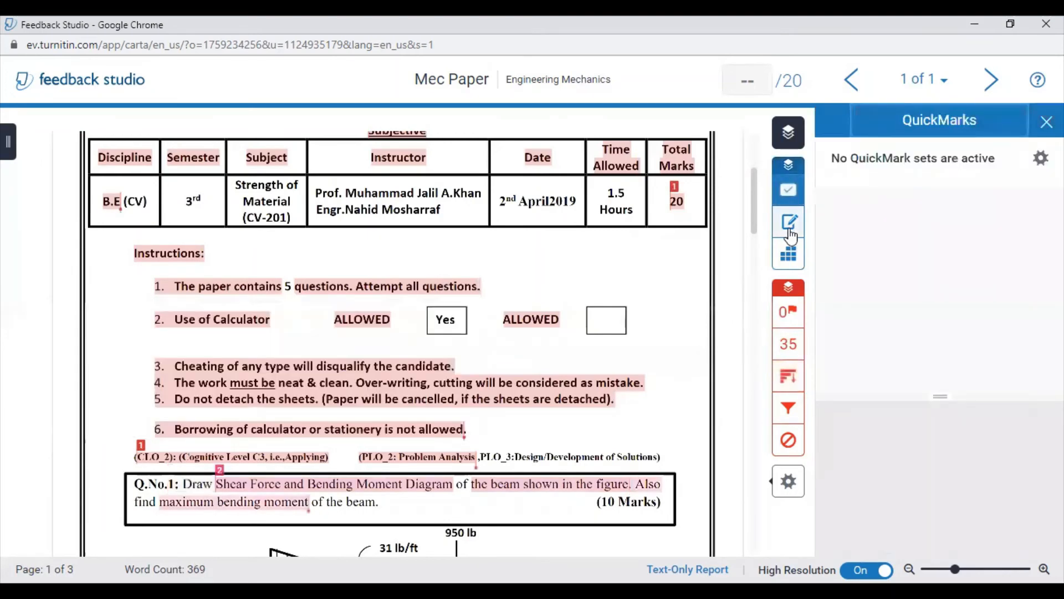
pyautogui.click(790, 230)
pyautogui.click(789, 260)
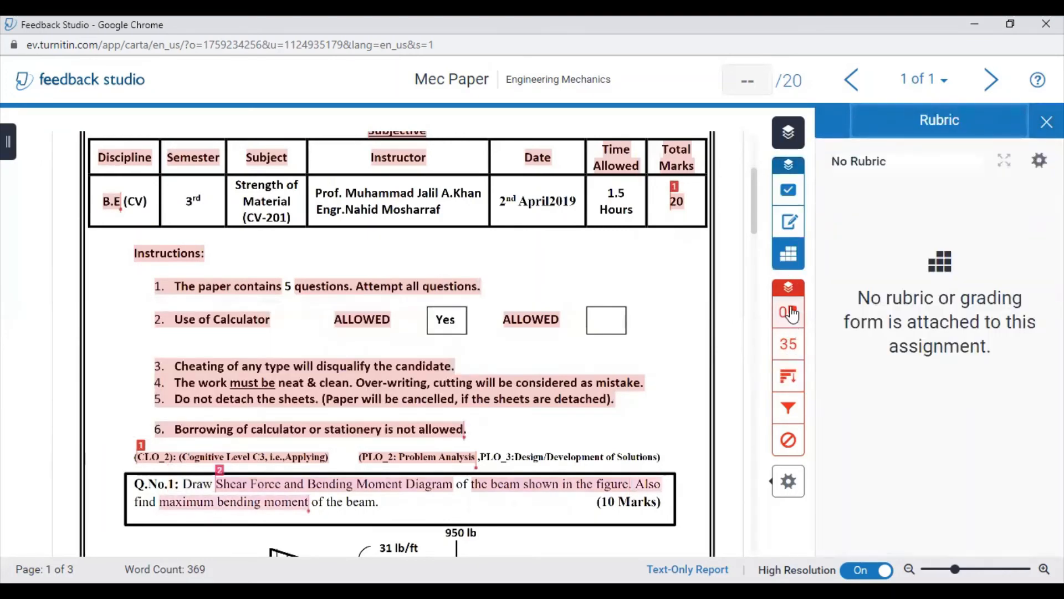
pyautogui.click(791, 320)
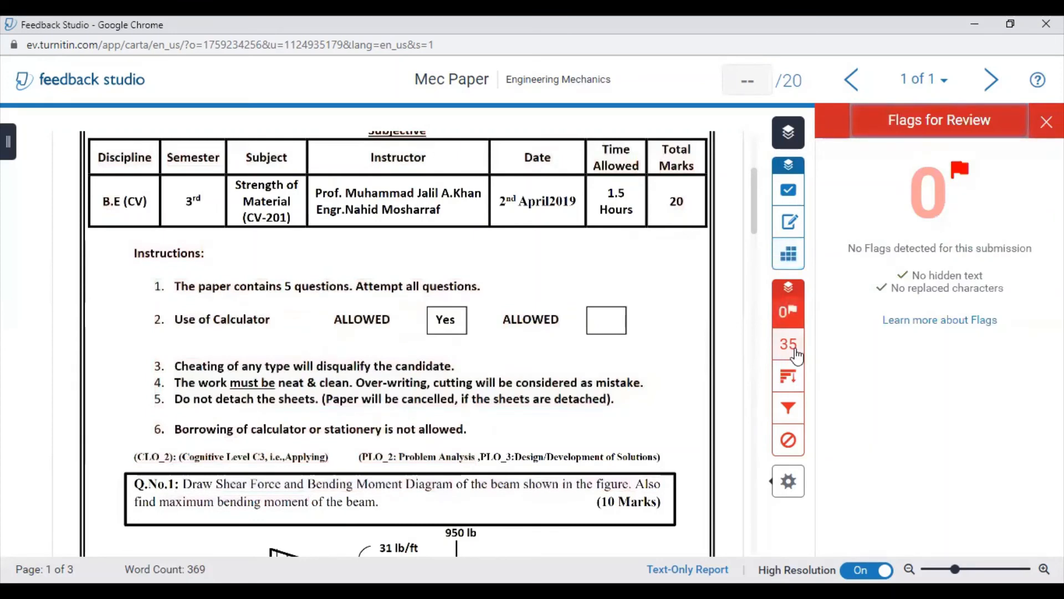
pyautogui.click(795, 351)
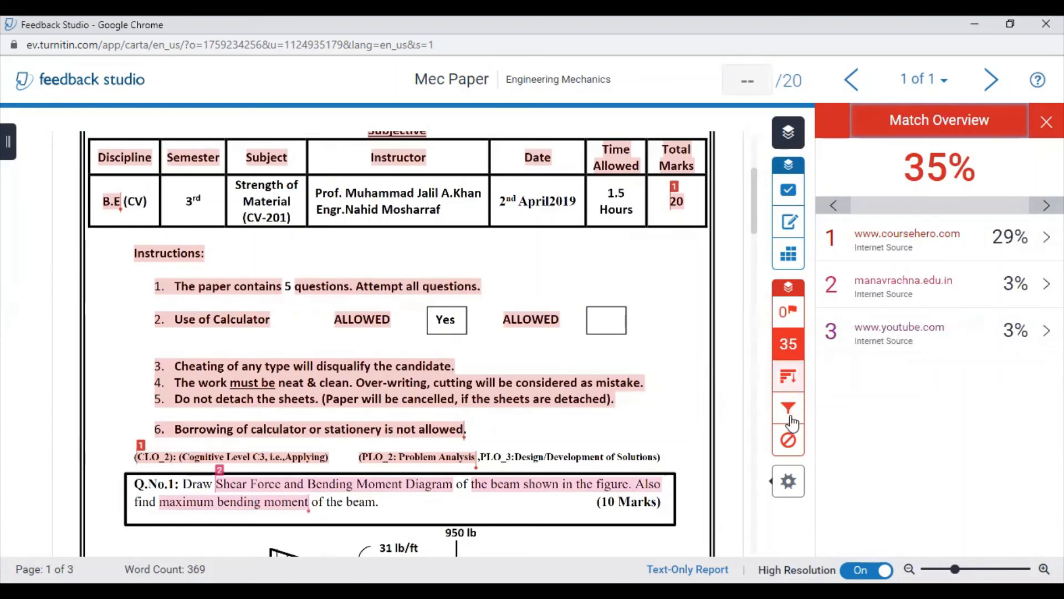
pyautogui.click(788, 376)
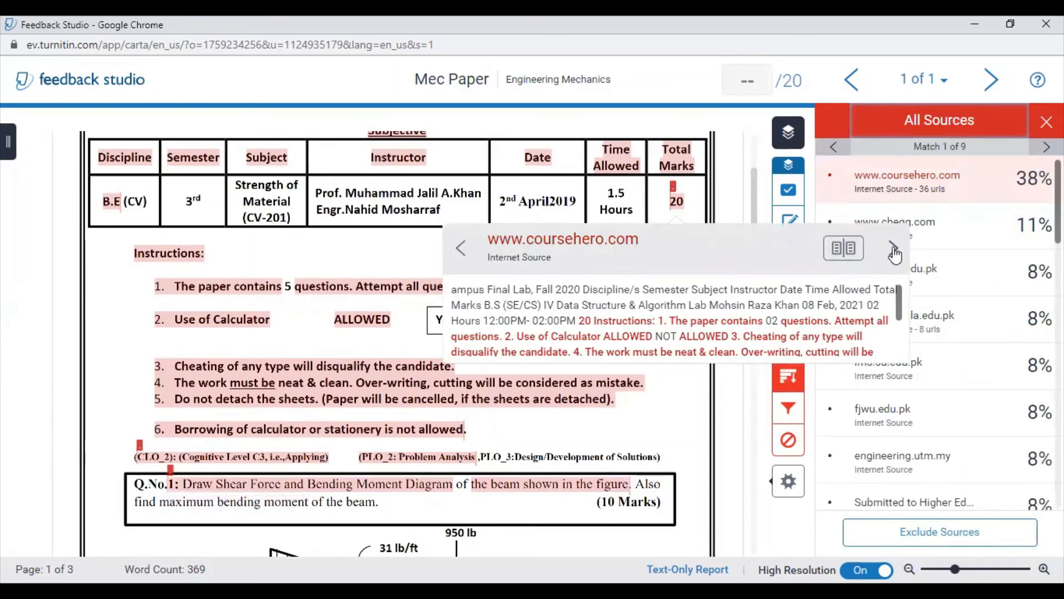
# Open Excluded Sources, confirming no sources are excluded from this report
pyautogui.click(788, 441)
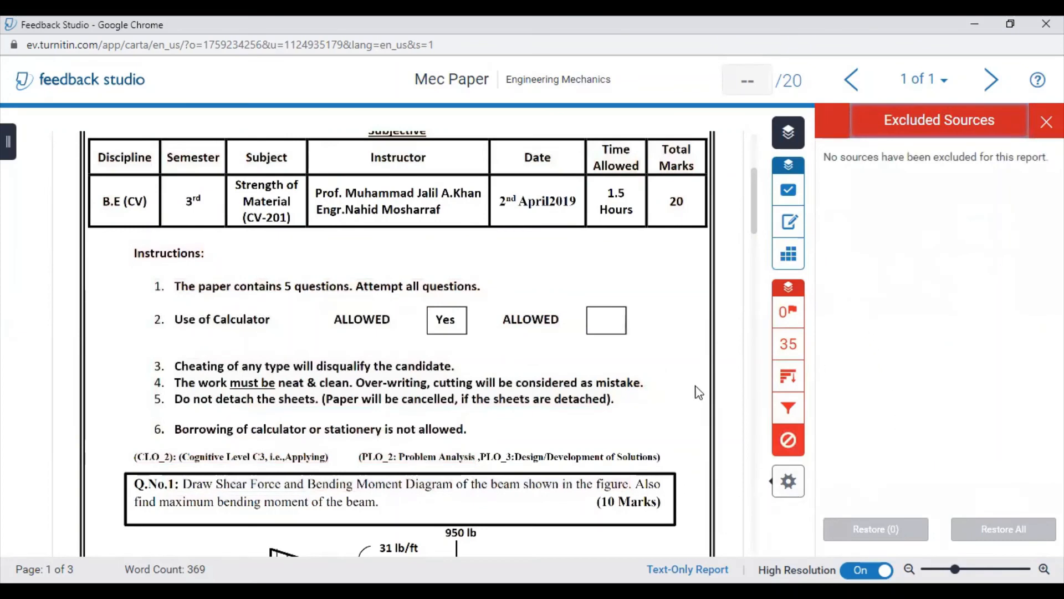
pyautogui.scroll(-7, 697, 388)
pyautogui.scroll(-15, 686, 371)
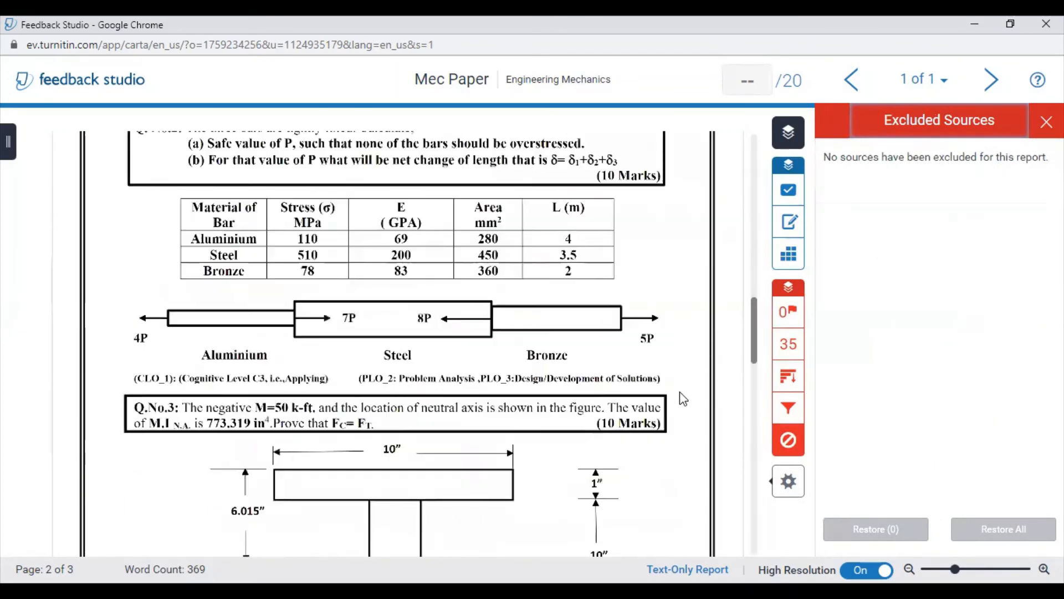
# Scroll through every page of the paper and drag back to page 1
pyautogui.moveTo(755, 434); pyautogui.dragTo(788, 174)
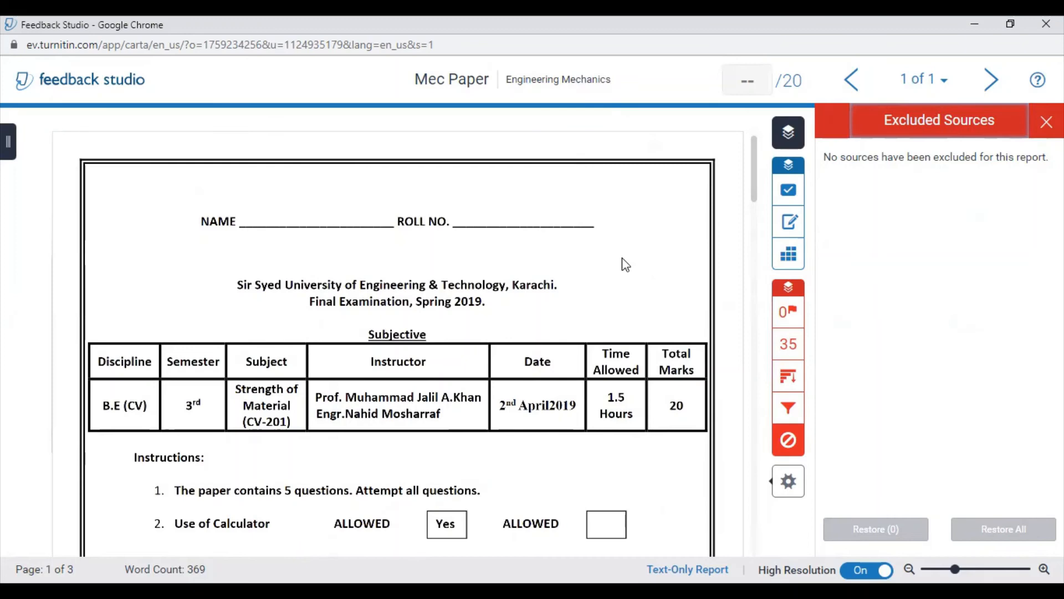
pyautogui.scroll(-6, 541, 349)
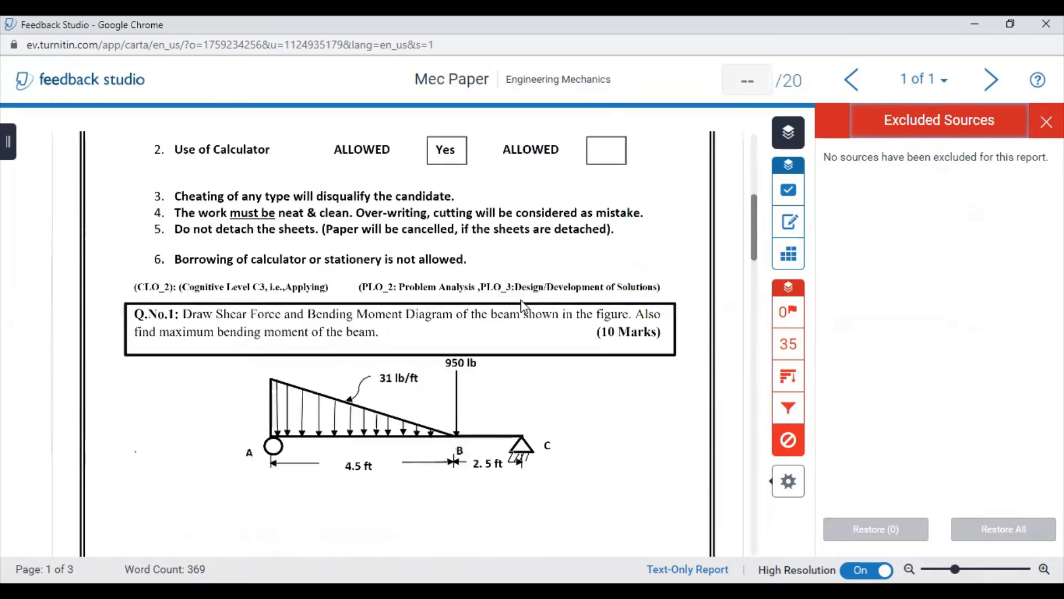
pyautogui.scroll(-13, 524, 305)
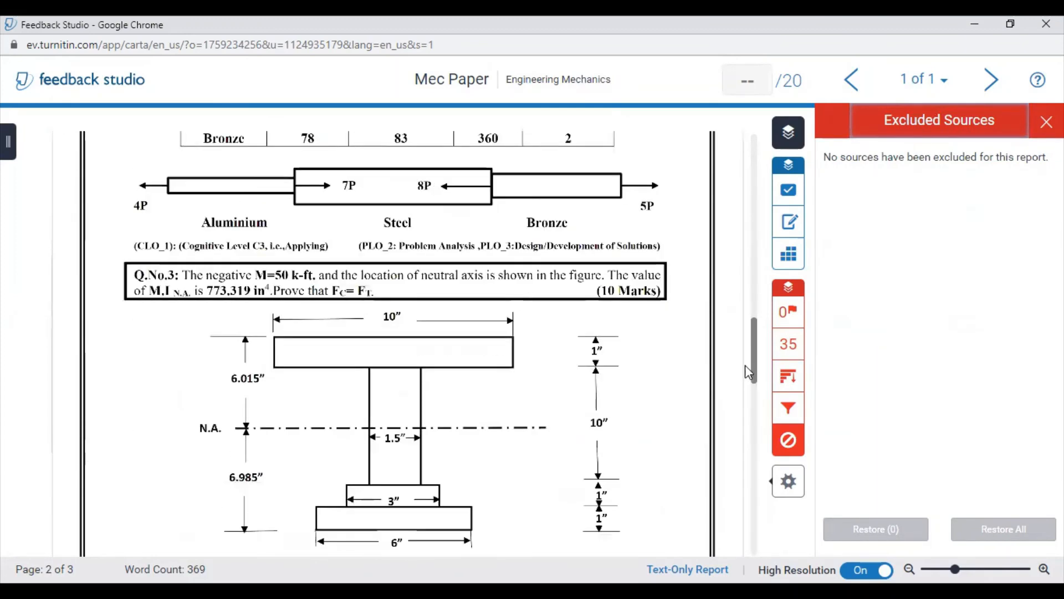
pyautogui.moveTo(755, 366); pyautogui.dragTo(754, 547)
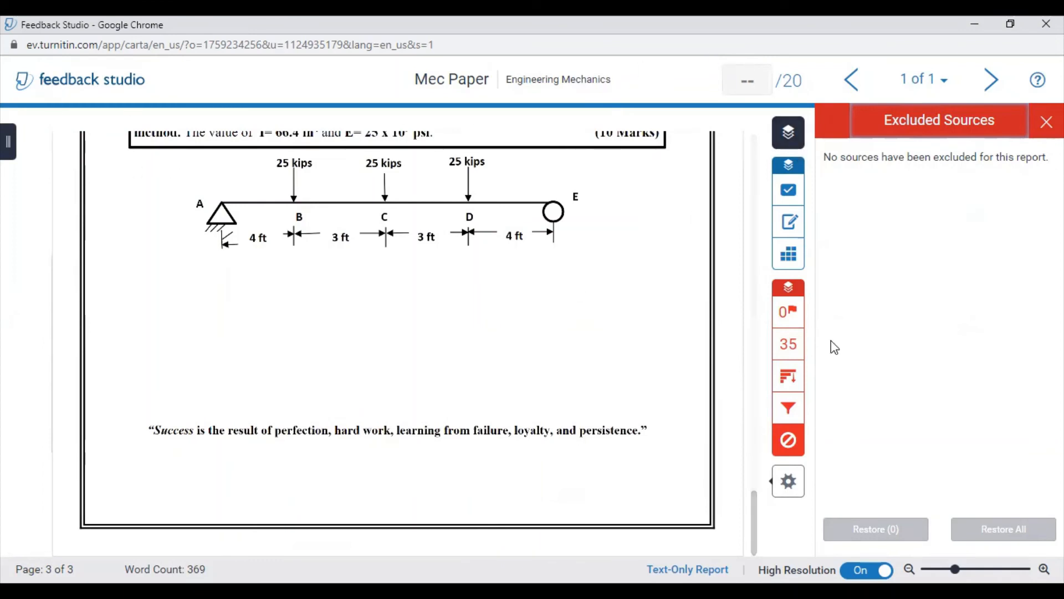
pyautogui.moveTo(754, 521); pyautogui.dragTo(746, 145)
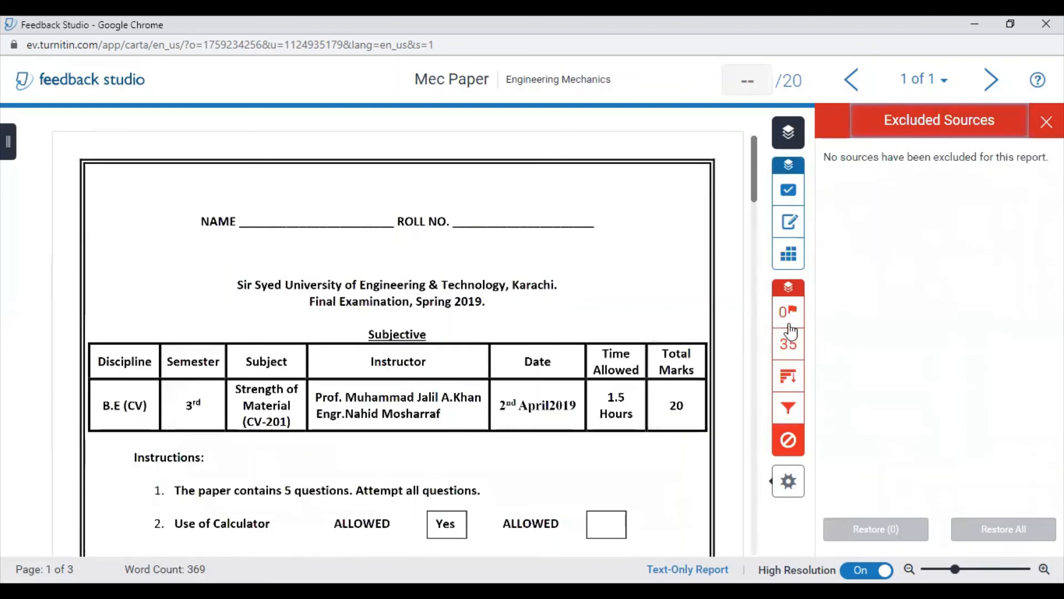
# Reopen the 35% Match Overview (coursehero 29%, two 3% sources) and scroll to Q.No.1
pyautogui.click(790, 344)
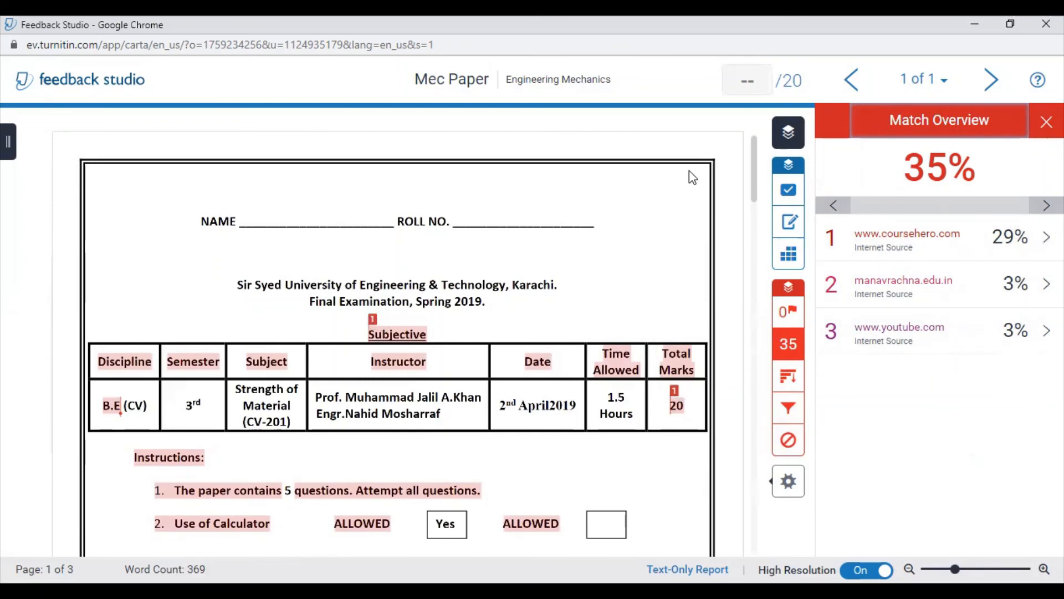
pyautogui.scroll(-1, 627, 406)
pyautogui.scroll(-2, 626, 406)
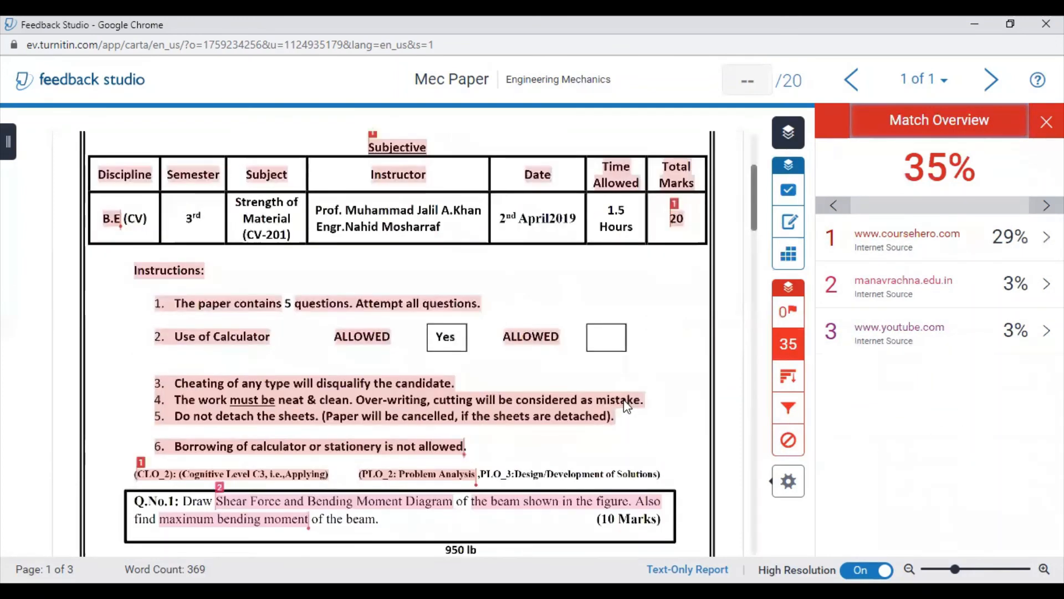
pyautogui.scroll(-4, 626, 406)
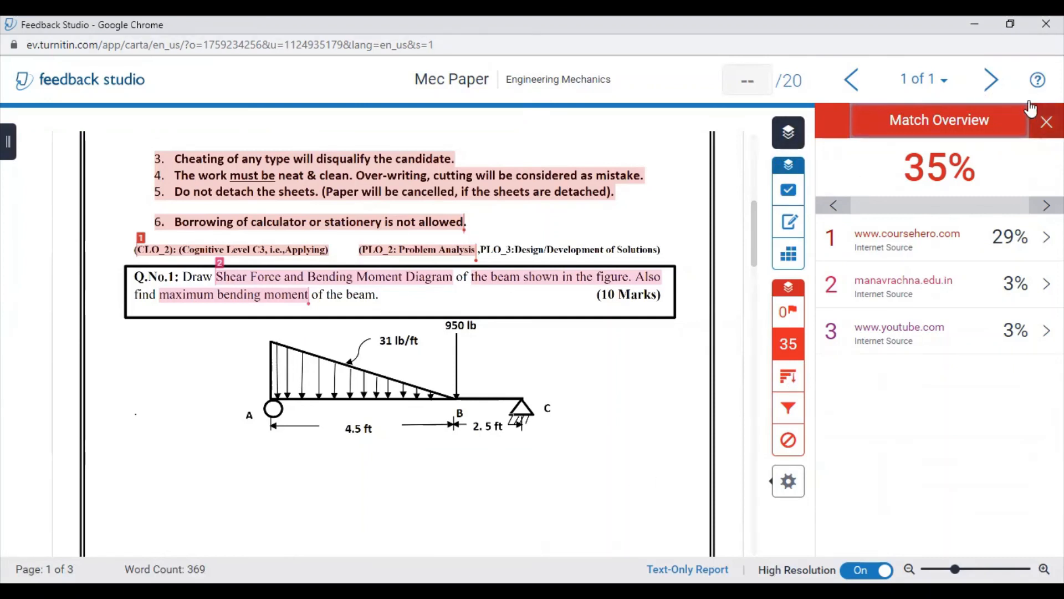
# Close the Feedback Studio window to get back to the Mechanics Paper inbox
pyautogui.click(1046, 24)
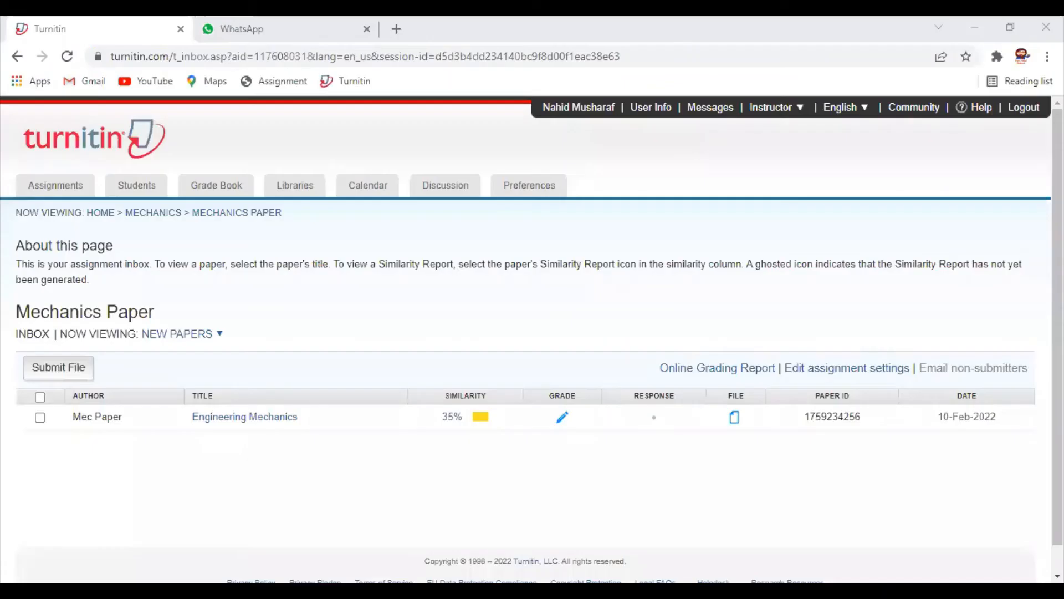